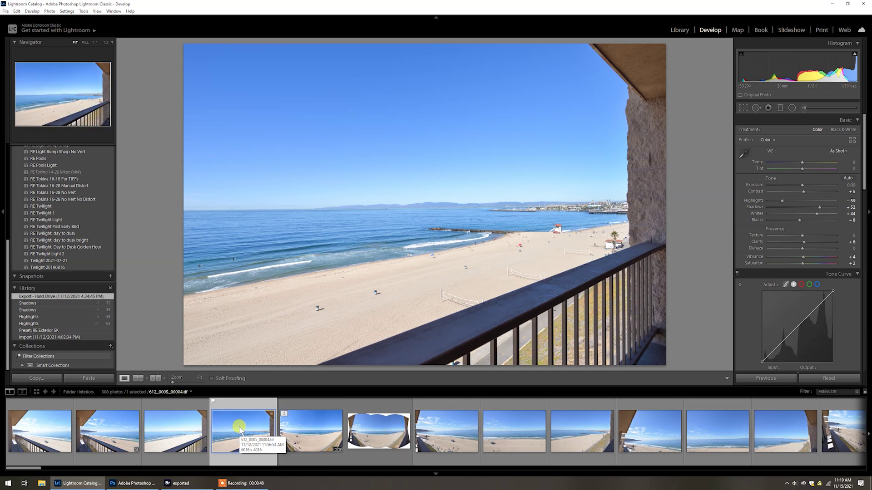
Step: Toggle the highlight clipping overlay on the balcony beach photo repeatedly to examine which areas of the sky and surf are clipped
click(855, 55)
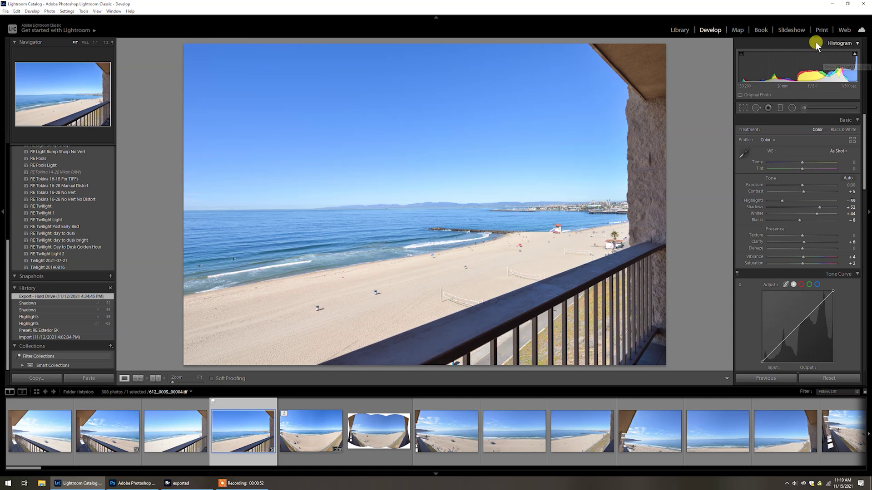
click(855, 55)
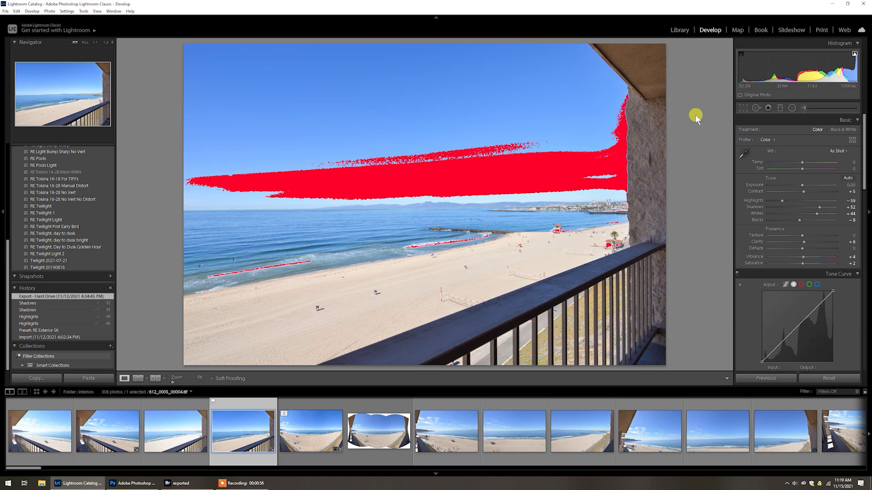
click(856, 55)
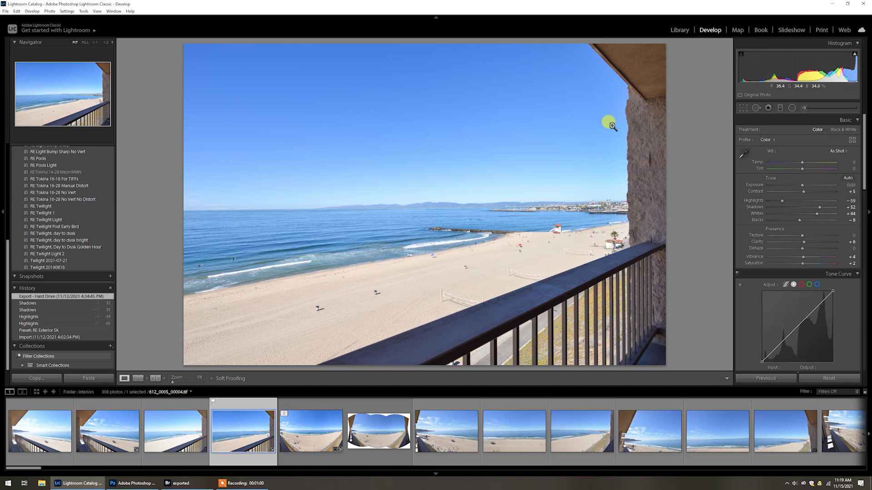
key(j)
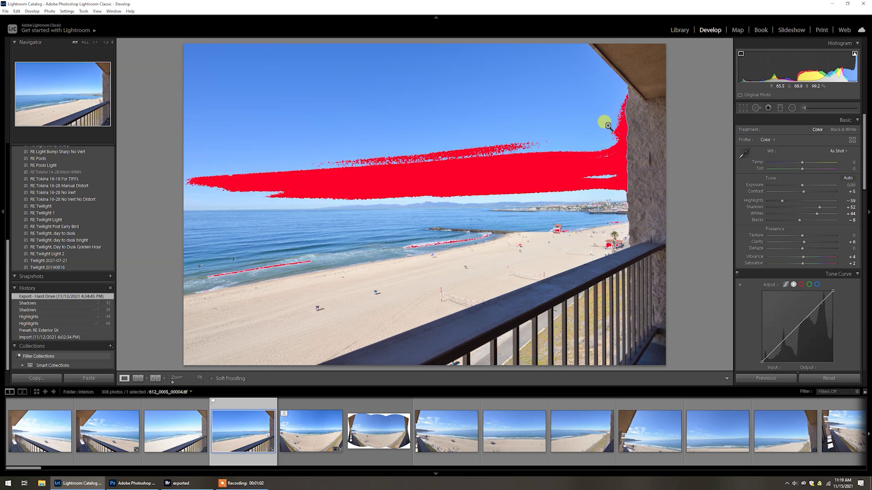
key(j)
key(j)
key(j)
key(j)
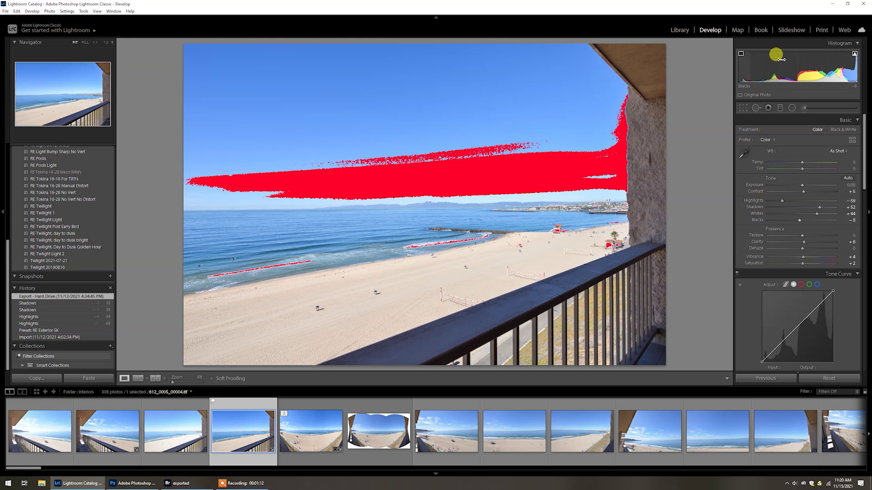
click(854, 55)
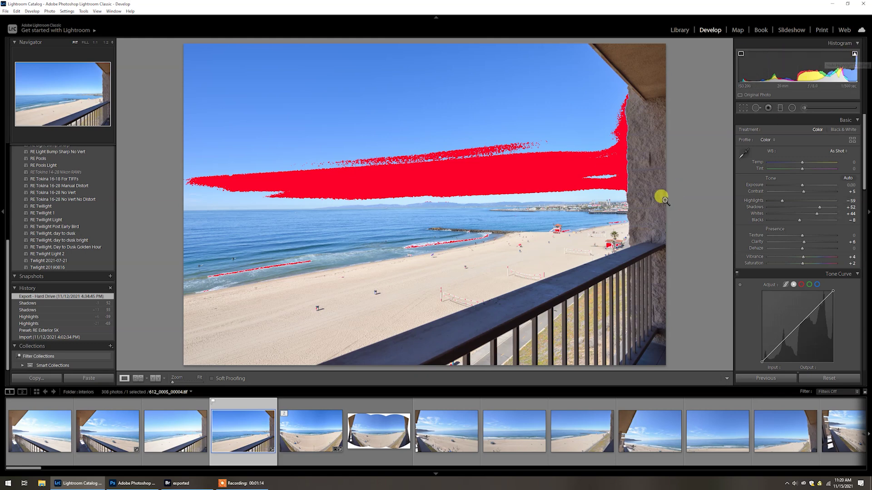
key(j)
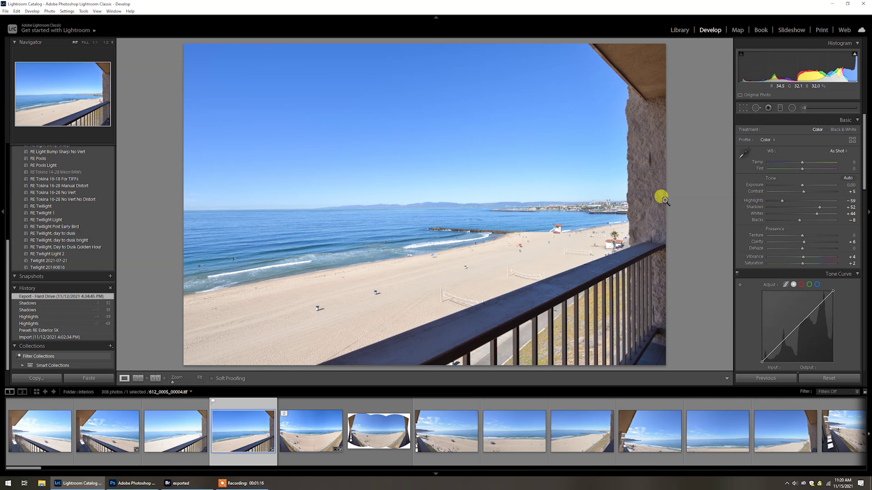
key(j)
key(j)
key(j)
key(j)
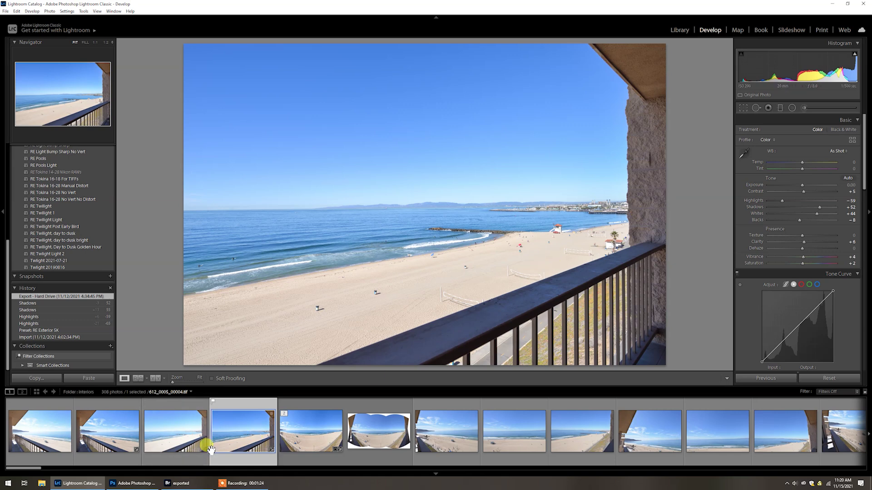
Step: Open photo 612_0005_00004.tif in Adobe Photoshop 2020 as a copy with Lightroom adjustments
right_click(251, 430)
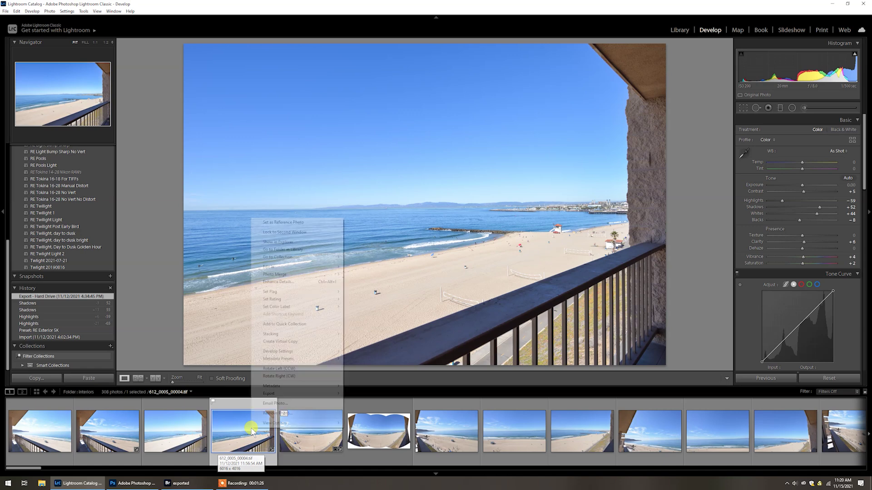
mouse_move(283, 269)
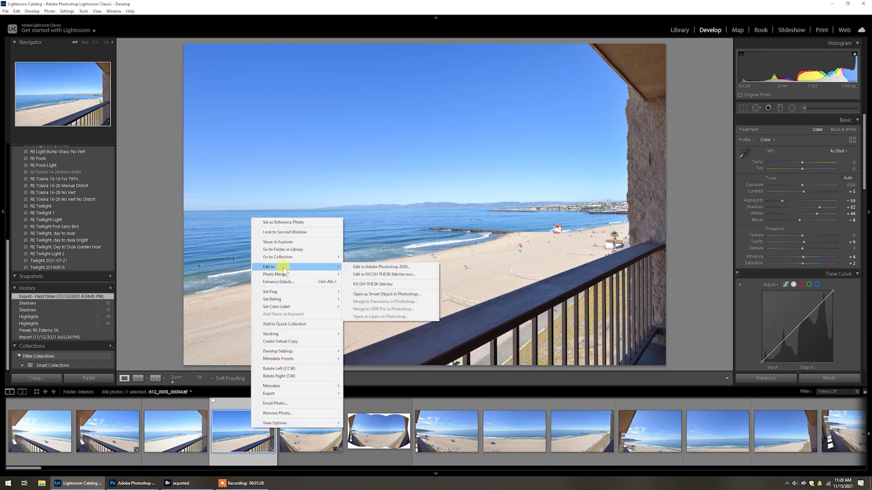
click(366, 268)
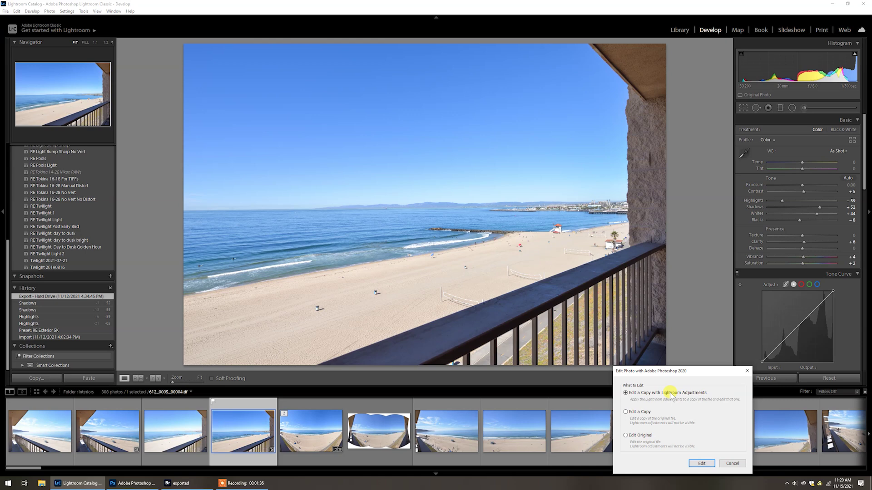
click(702, 463)
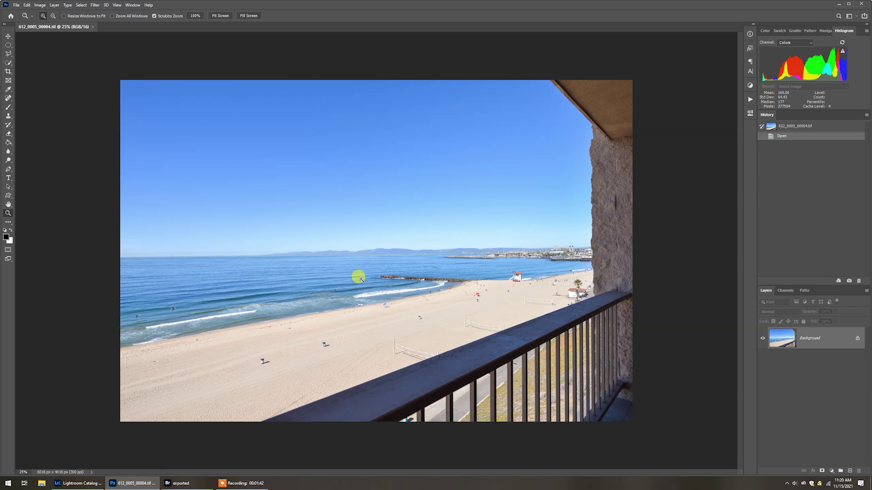
Step: Open the Camera Raw Filter on the photo and bring its Basic adjustments into view
key(ctrl+u)
key(Escape)
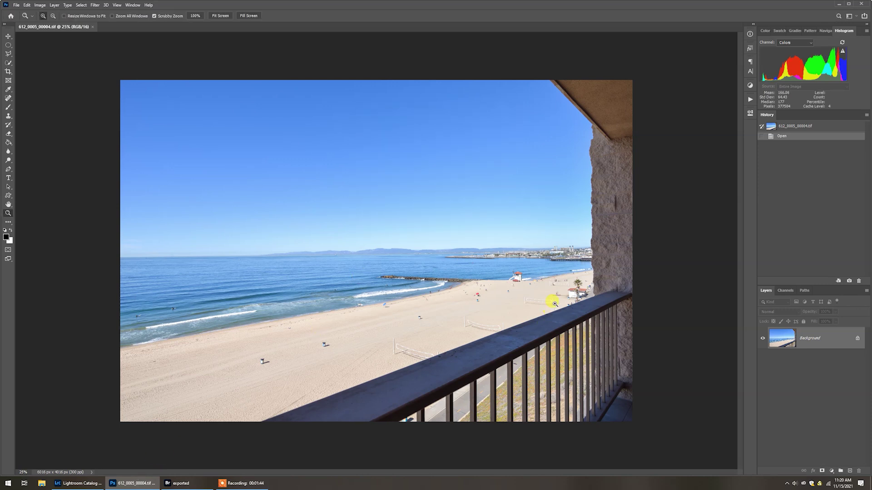
click(95, 5)
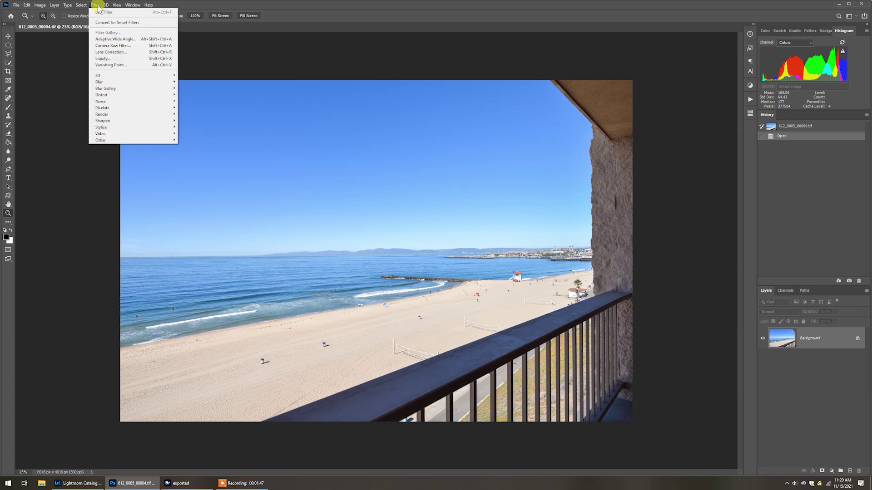
click(113, 46)
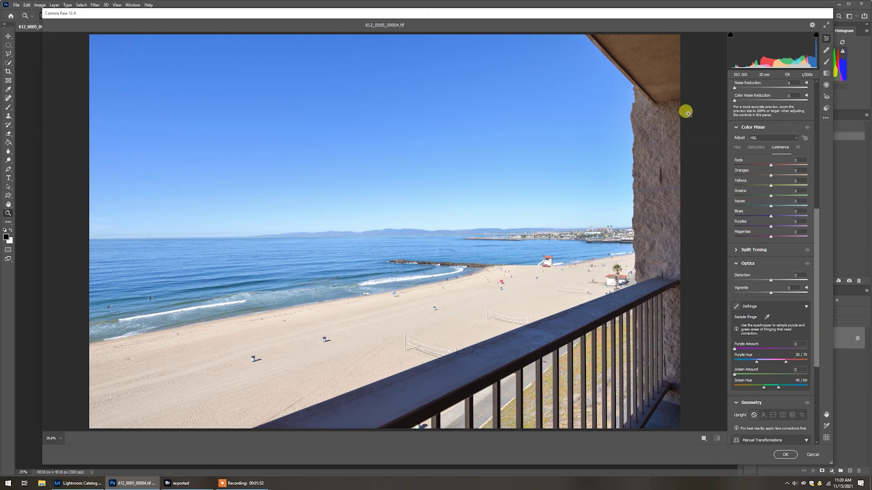
drag(817, 259, 824, 117)
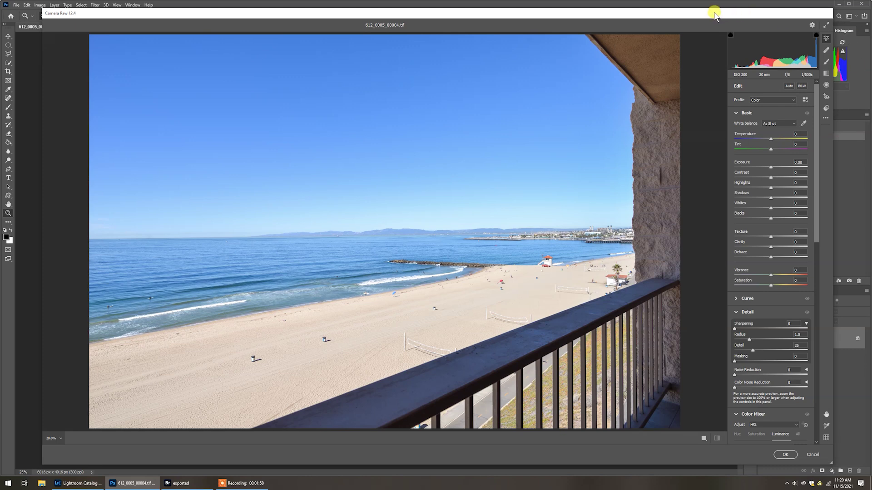
Step: Toggle Camera Raw's highlight clipping warning on and off to examine the clipped areas across the whole photo
click(816, 37)
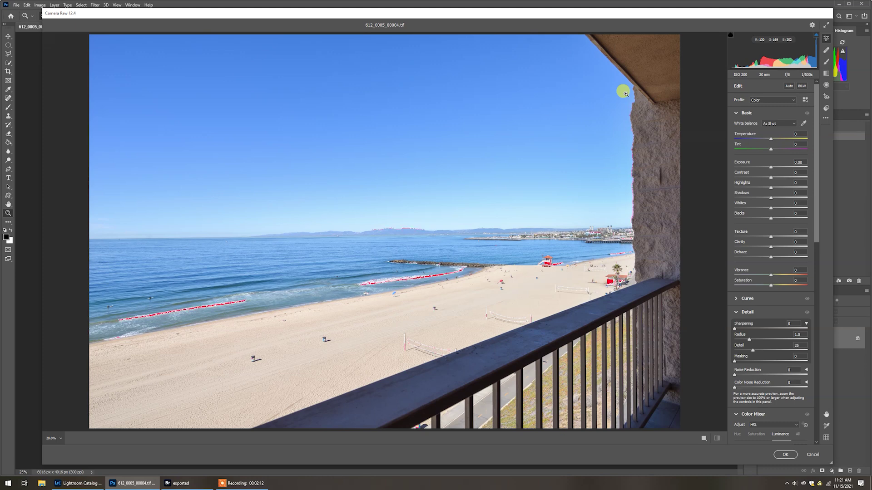
key(o)
key(o)
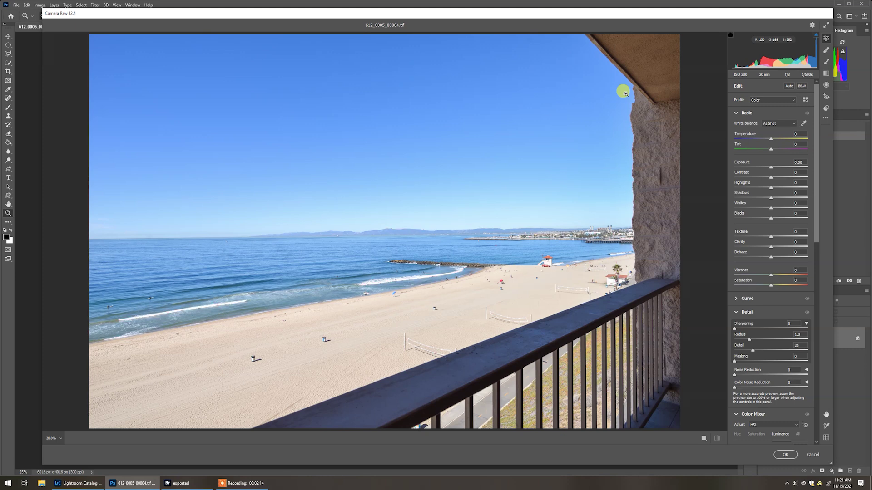
key(o)
key(o)
key(o)
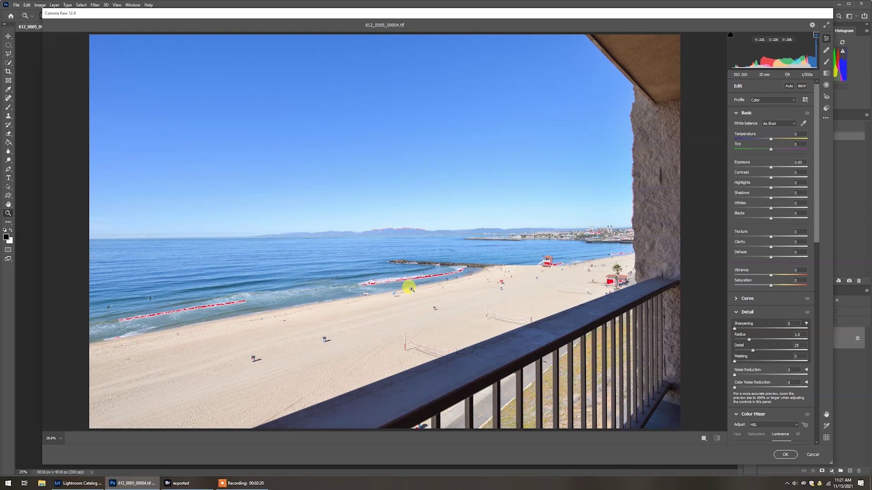
Step: Inspect the breaking waves at 100% with the highlight clipping warning toggled, and finish with the whole photo shown and the warning off
click(423, 278)
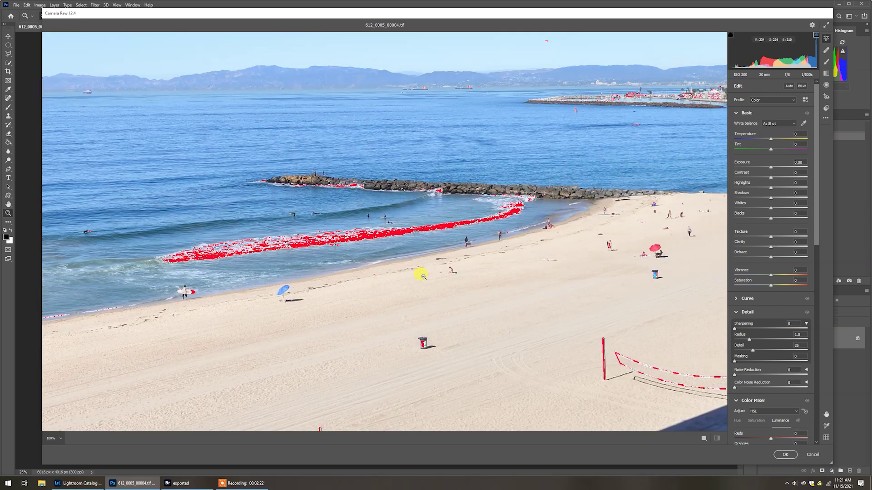
key(o)
key(o)
key(o)
key(o)
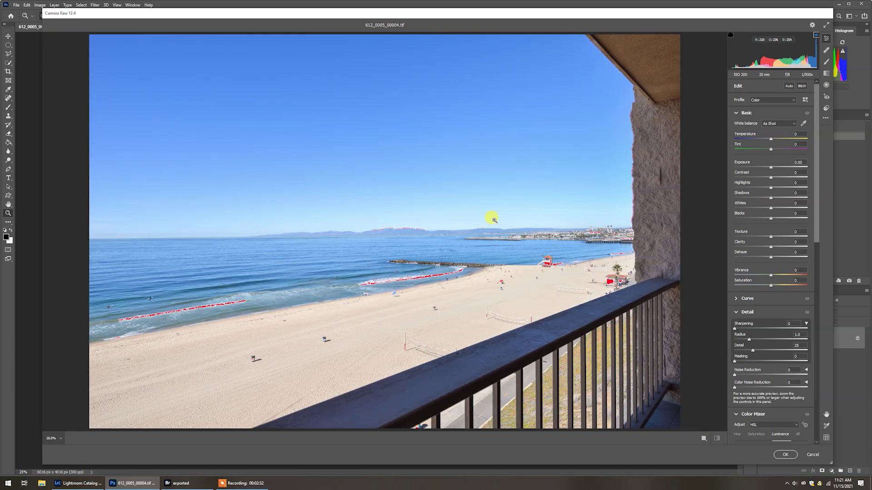
key(o)
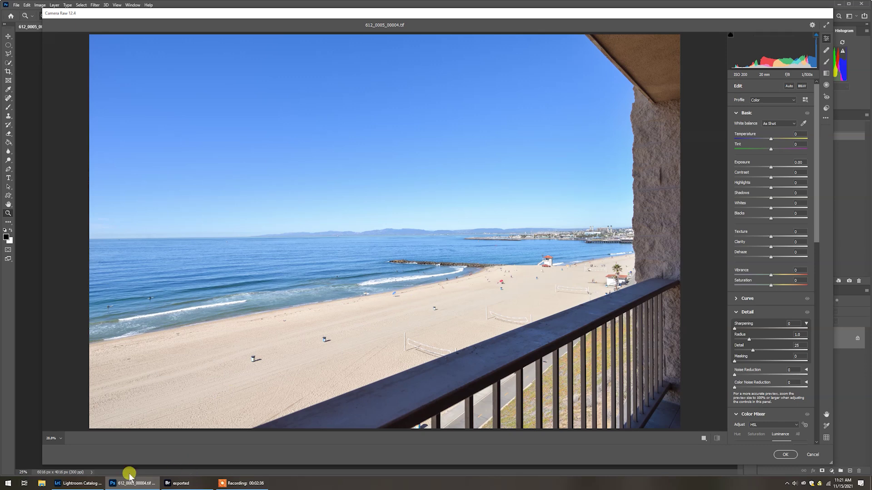
Step: Switch to Lightroom and briefly show its highlight clipping overlay on the same photo for comparison
click(78, 484)
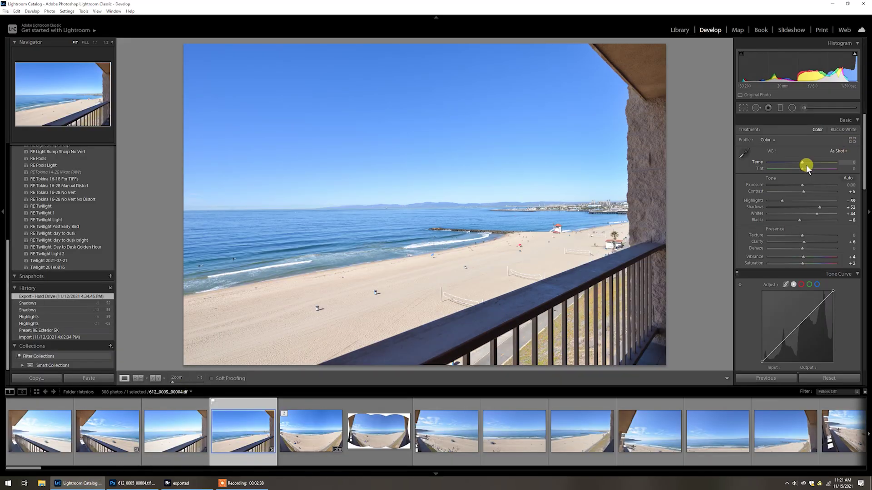
key(j)
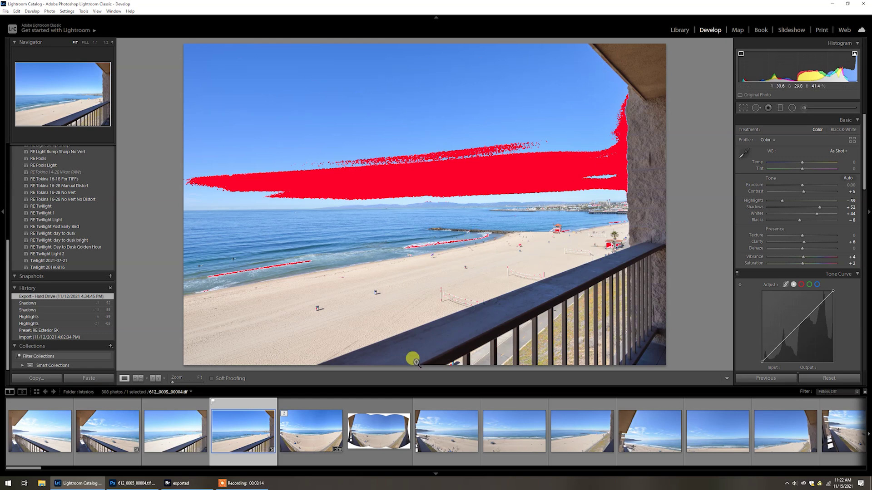
key(j)
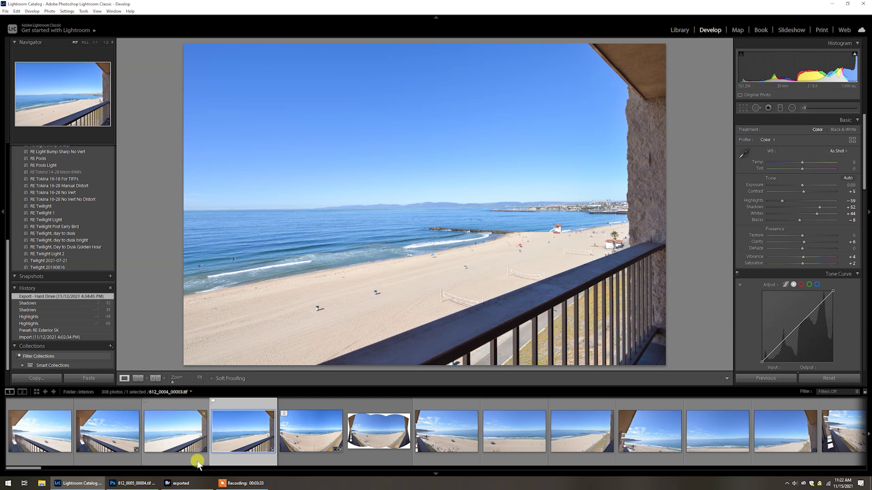
Step: Switch to Photoshop, close the Camera Raw Filter without applying it, and enlarge the photo
click(135, 484)
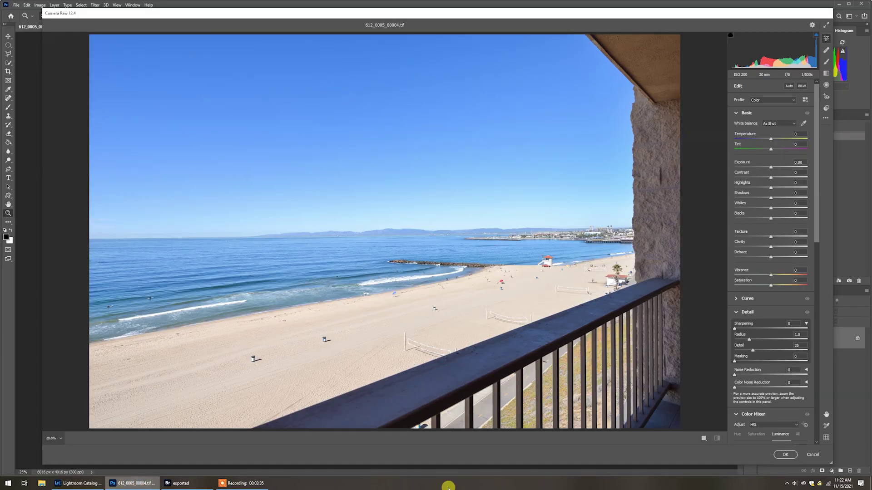
click(811, 456)
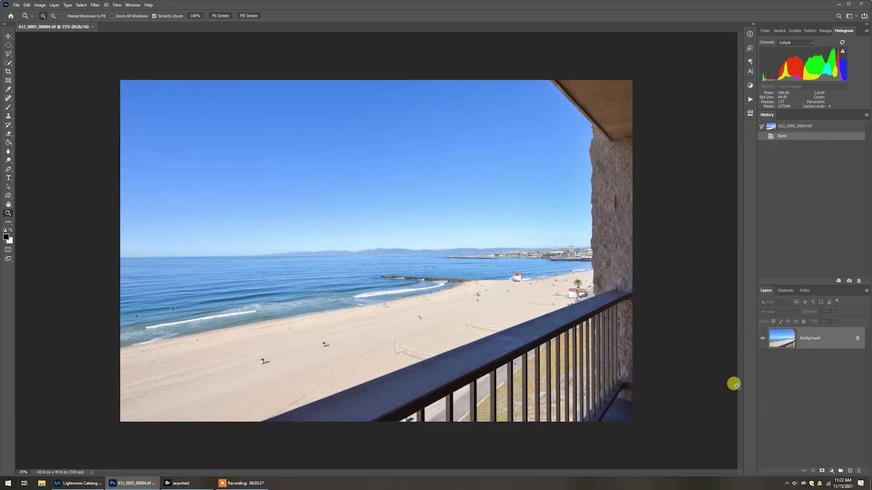
click(616, 253)
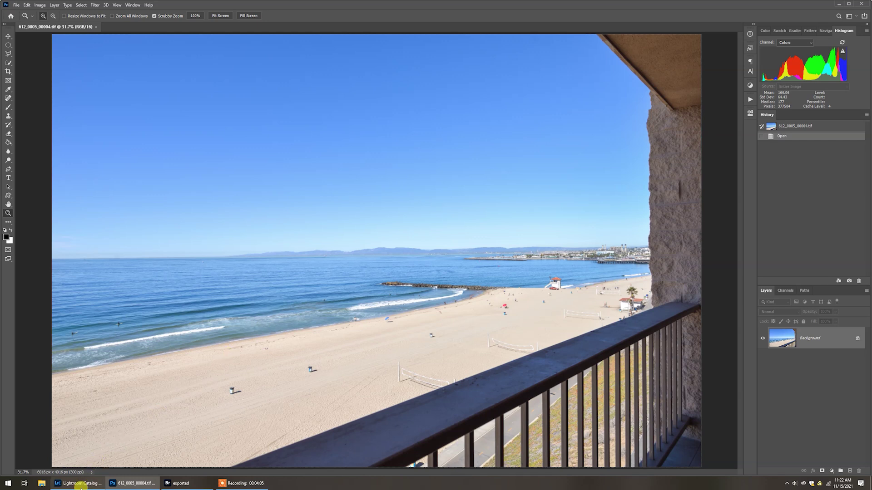
Step: Switch to Lightroom, turn on the highlight clipping overlay for the photo, and return to Photoshop to compare
mouse_move(80, 486)
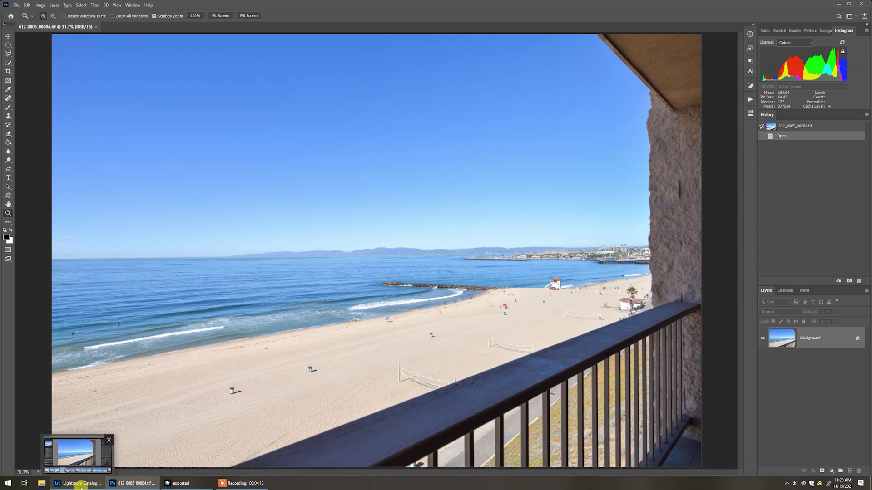
click(81, 485)
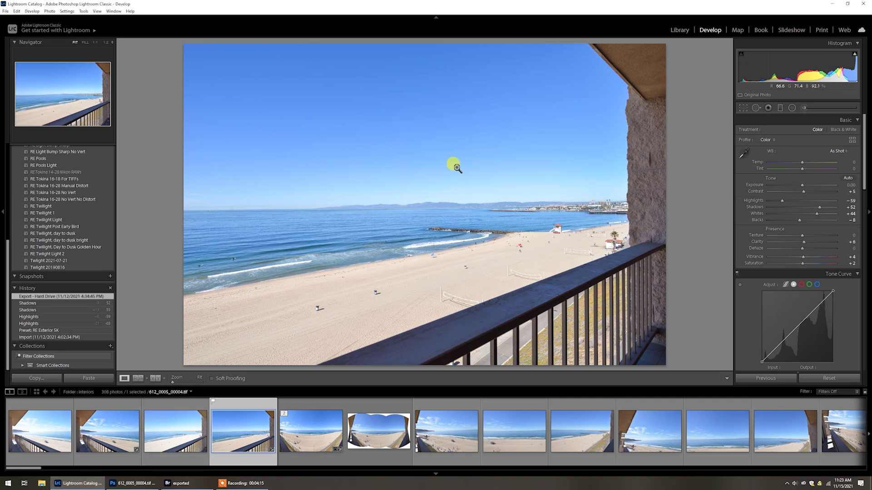
key(j)
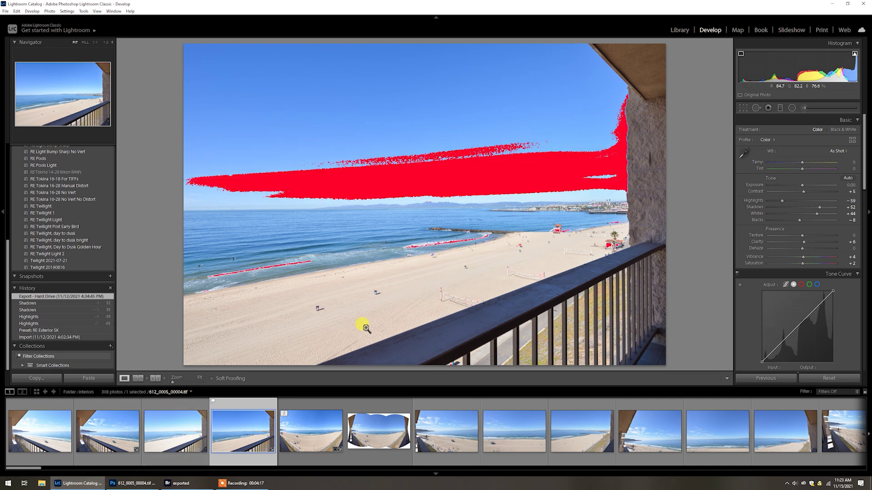
mouse_move(125, 486)
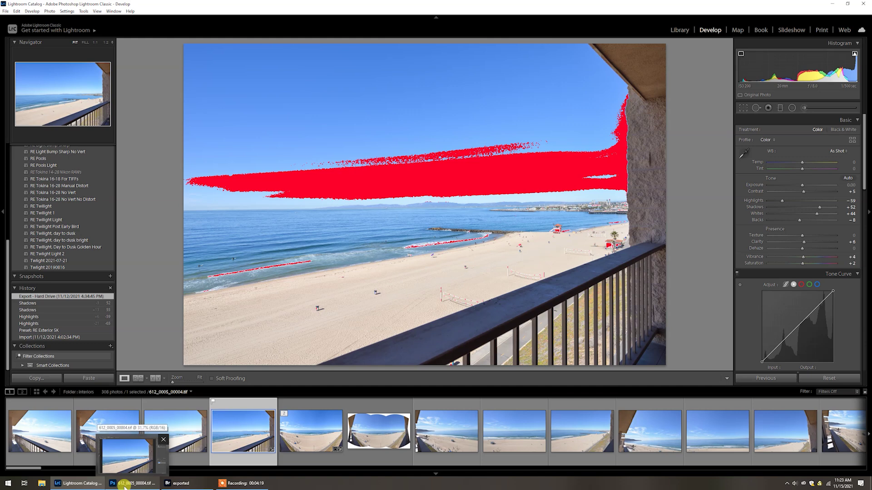
click(125, 486)
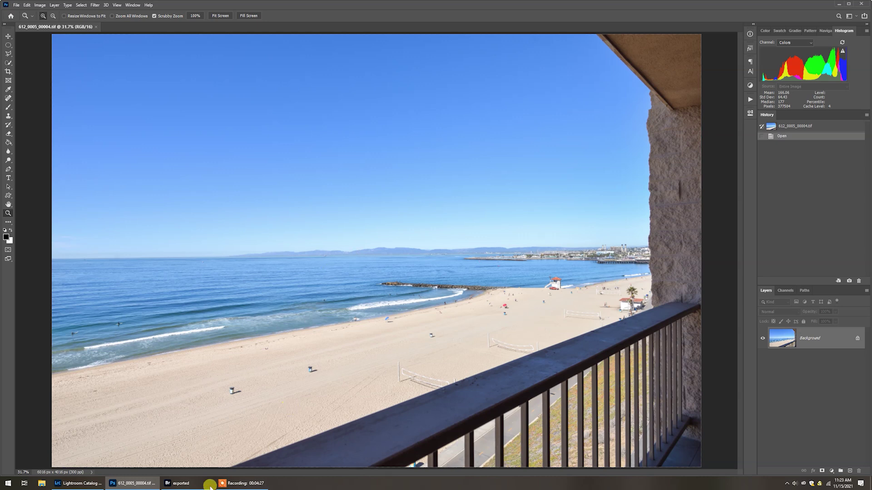
Step: Switch to Bridge and open the selected exported beach JPEG in Camera Raw
click(181, 485)
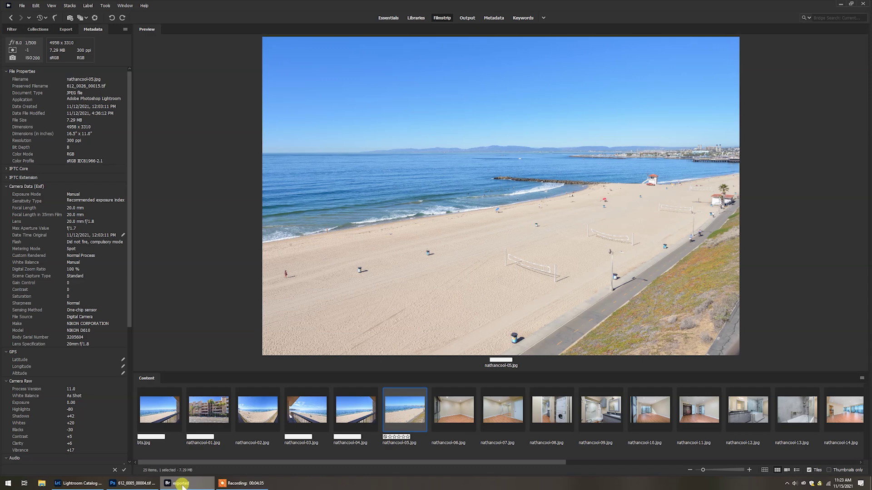
right_click(405, 420)
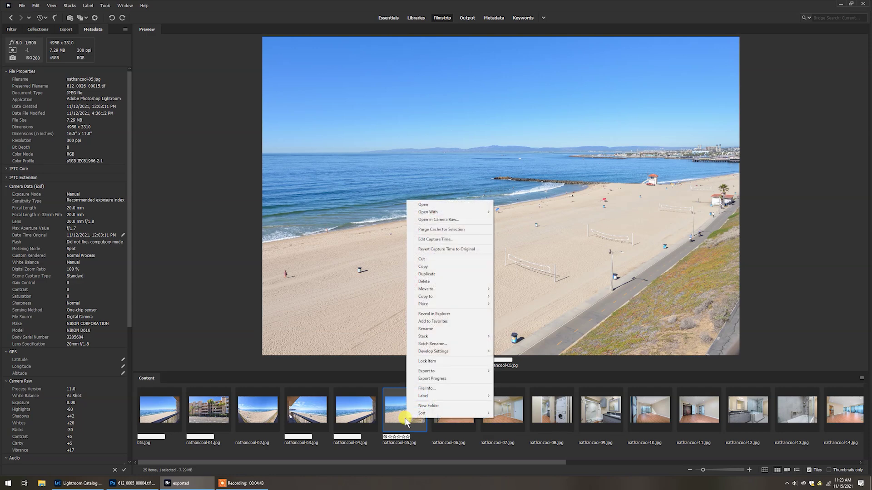
click(435, 217)
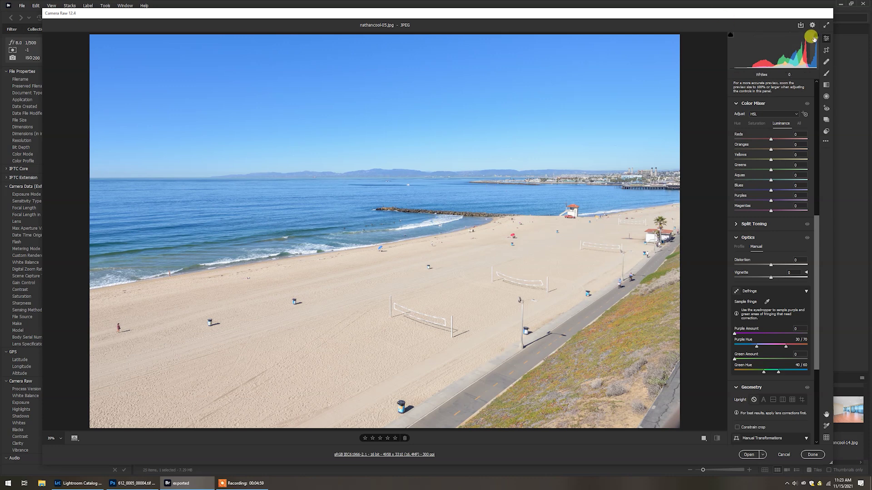
Step: Inspect the JPEG's highlight clipping by turning the highlight clipping warning on, off and on again
click(815, 36)
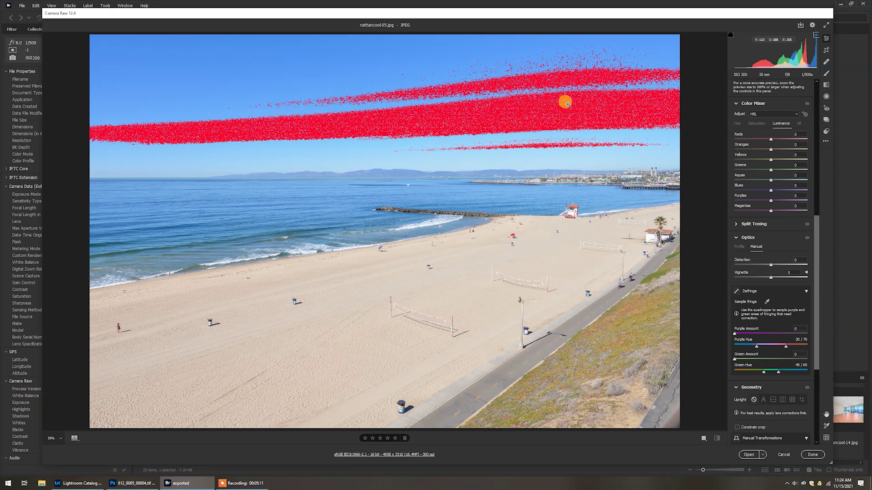
key(o)
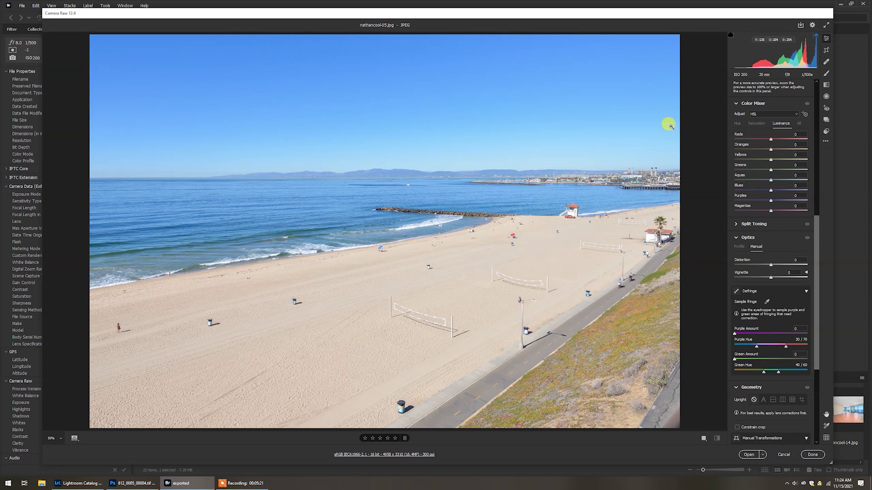
key(o)
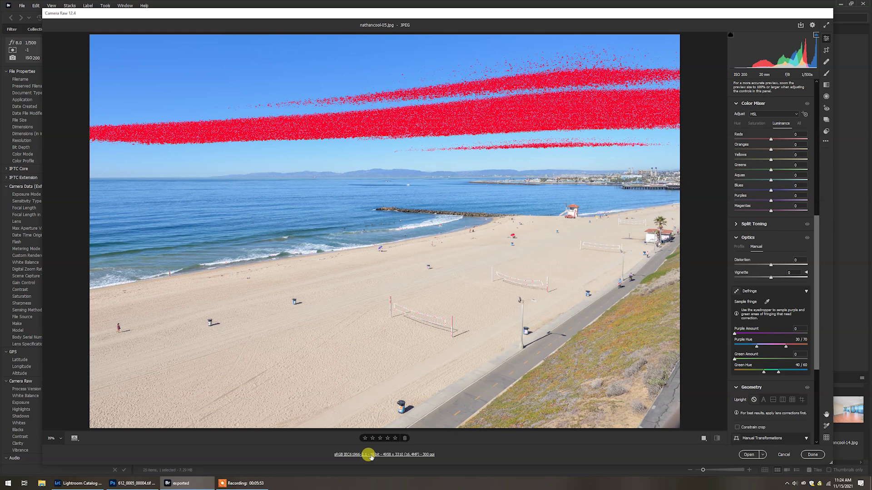
Step: Set Camera Raw's workflow color space to Adobe RGB (1998) and apply the preference
click(371, 455)
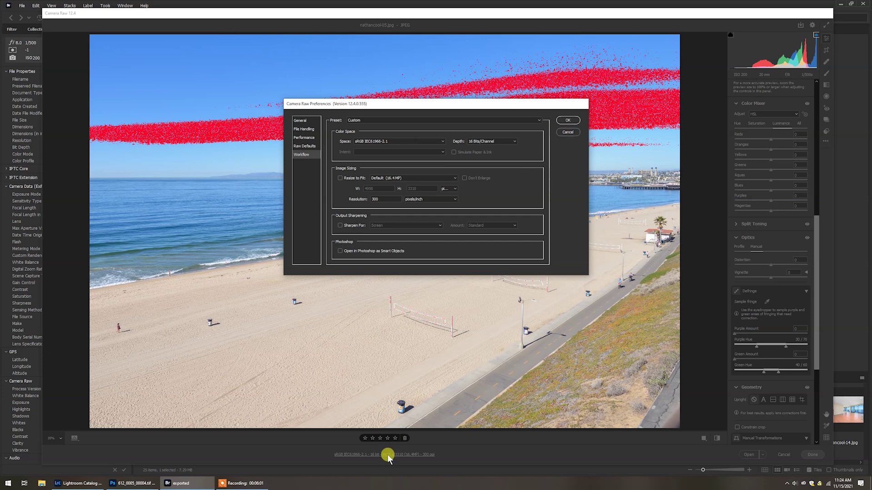
click(567, 120)
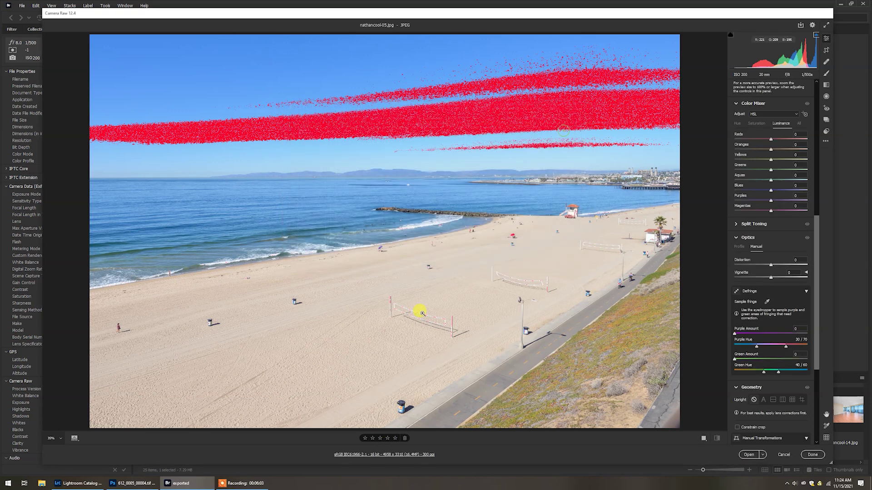
click(390, 453)
click(412, 141)
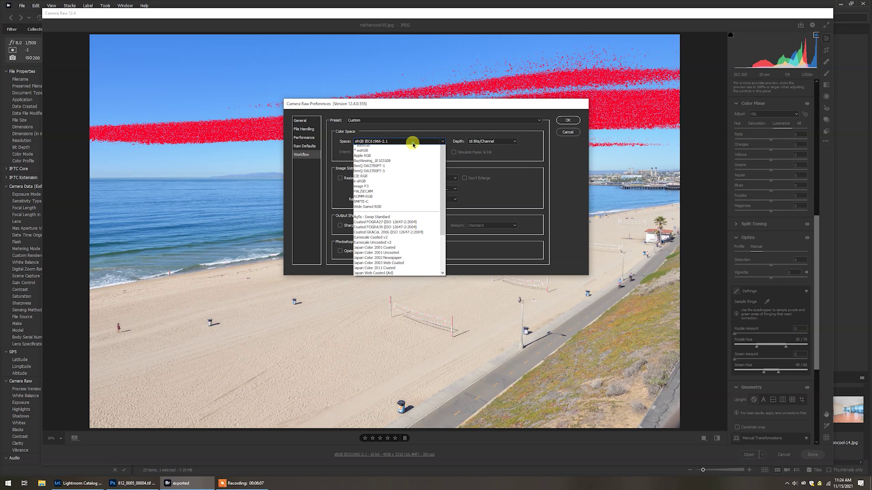
drag(443, 168, 444, 150)
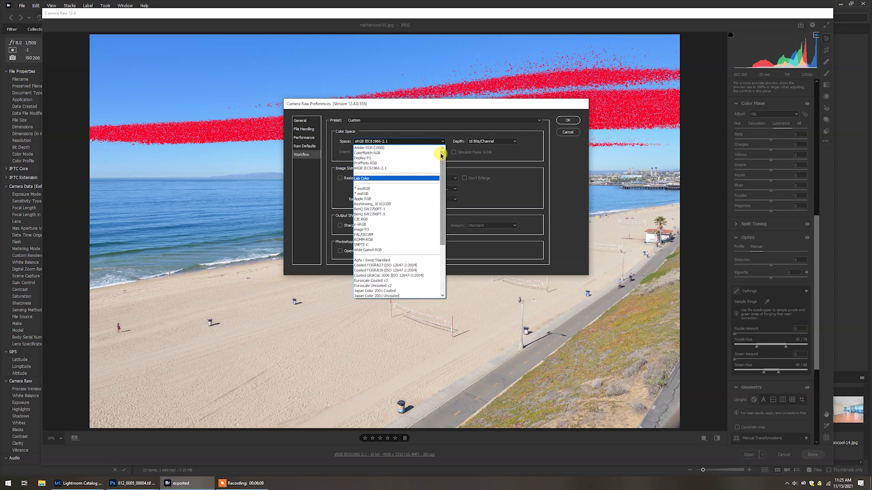
click(388, 148)
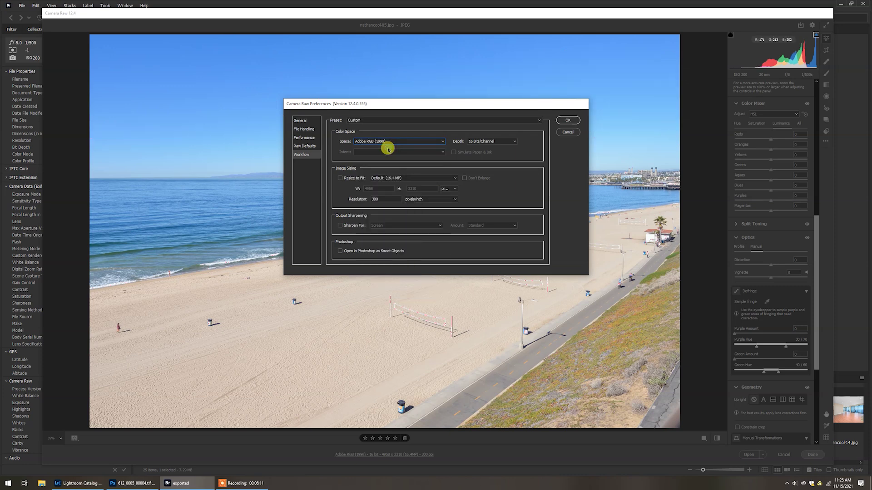
click(569, 121)
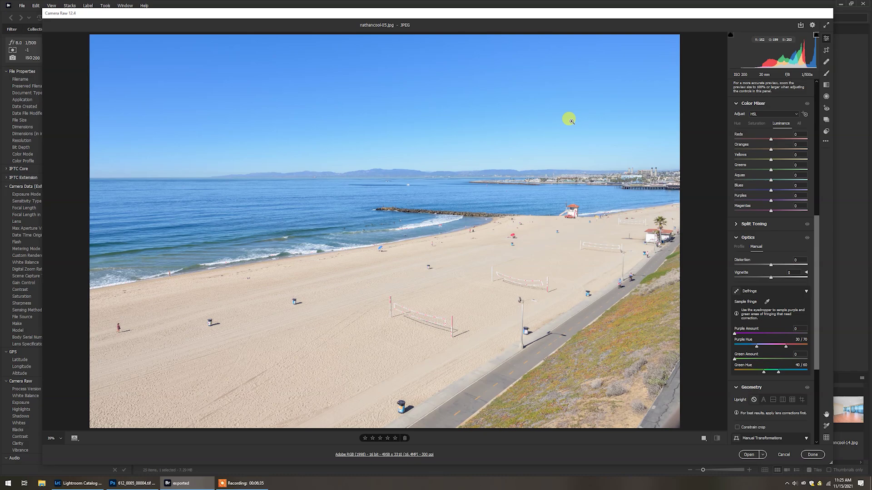
Step: Check Lightroom's highlight clipping overlay for comparison, return to Camera Raw and set its workflow color space to ProPhoto RGB
click(87, 484)
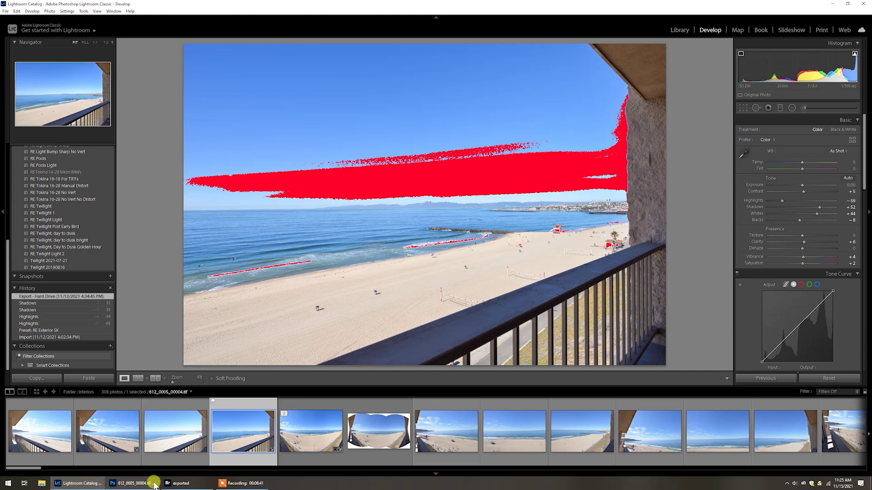
click(174, 485)
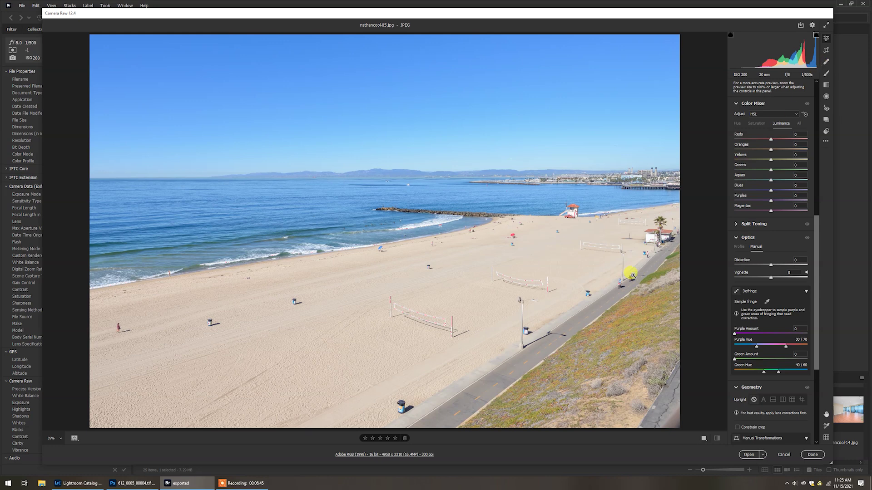
click(395, 455)
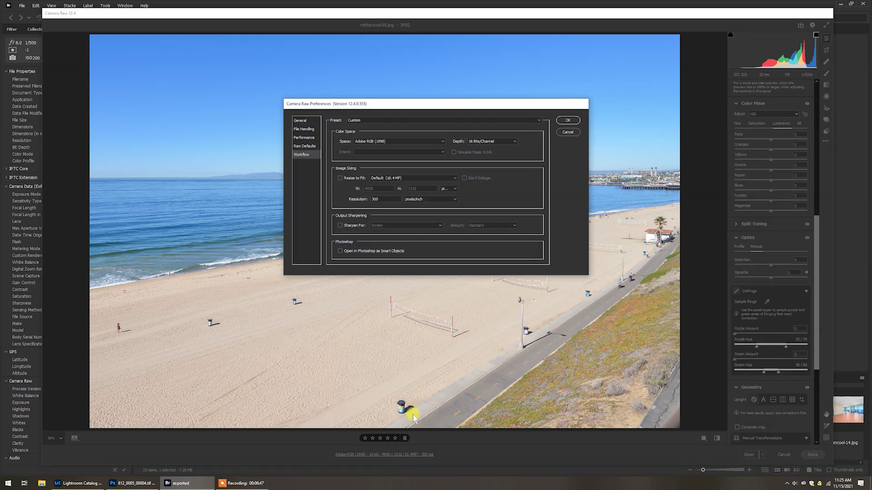
click(411, 141)
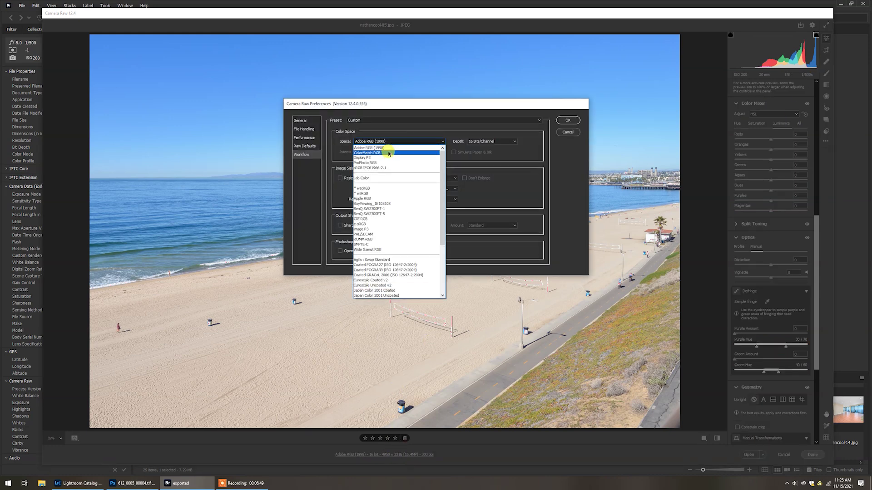
click(382, 165)
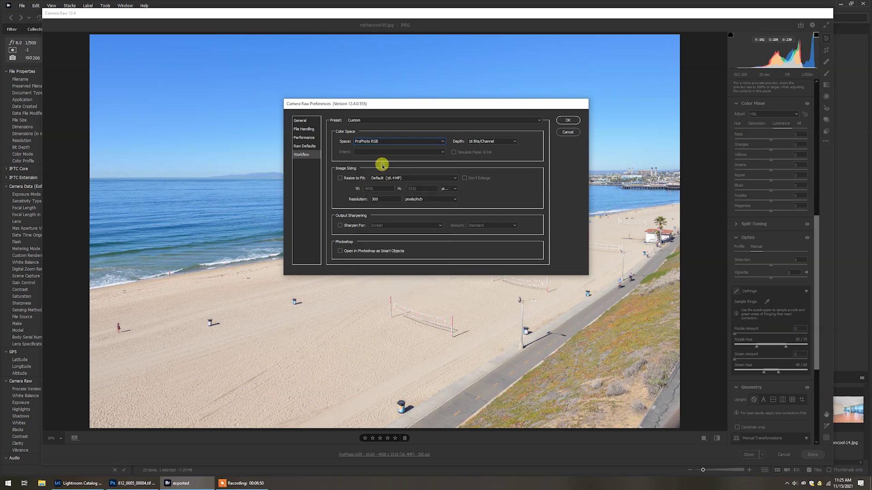
click(567, 123)
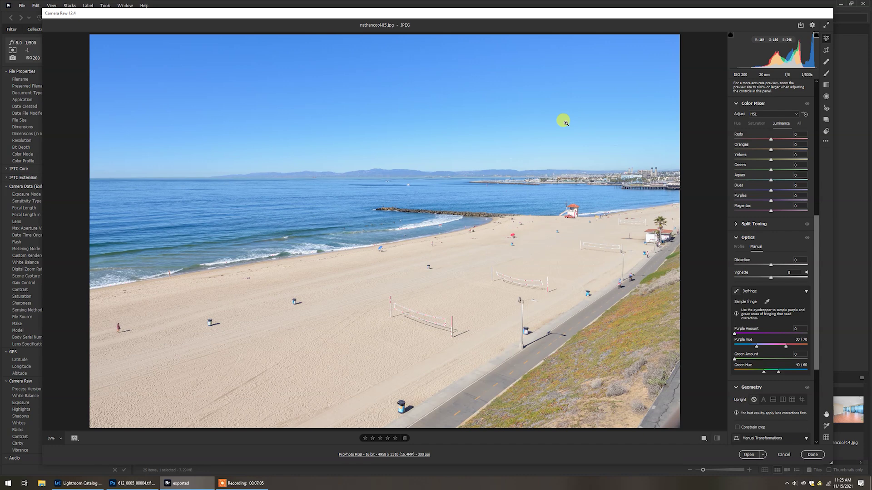
Step: Close Camera Raw without saving edits to the JPEG, switch to Photoshop and refresh the histogram with uncached data
click(786, 455)
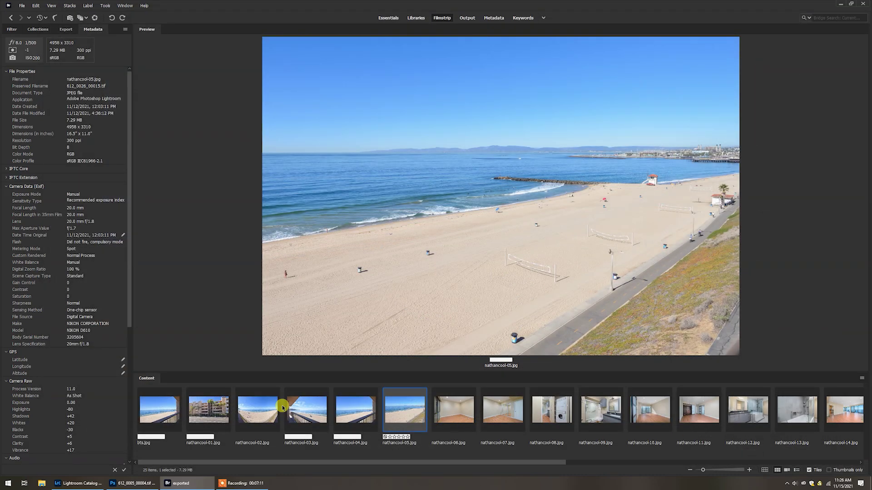
click(139, 484)
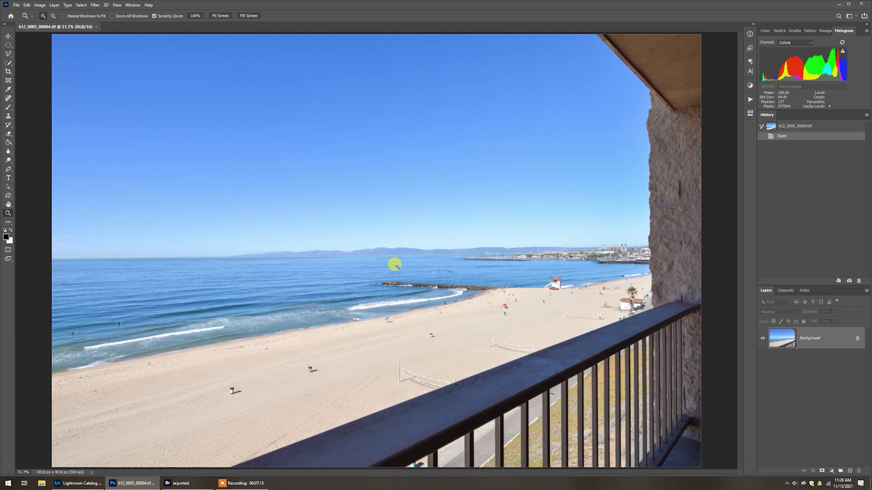
click(842, 52)
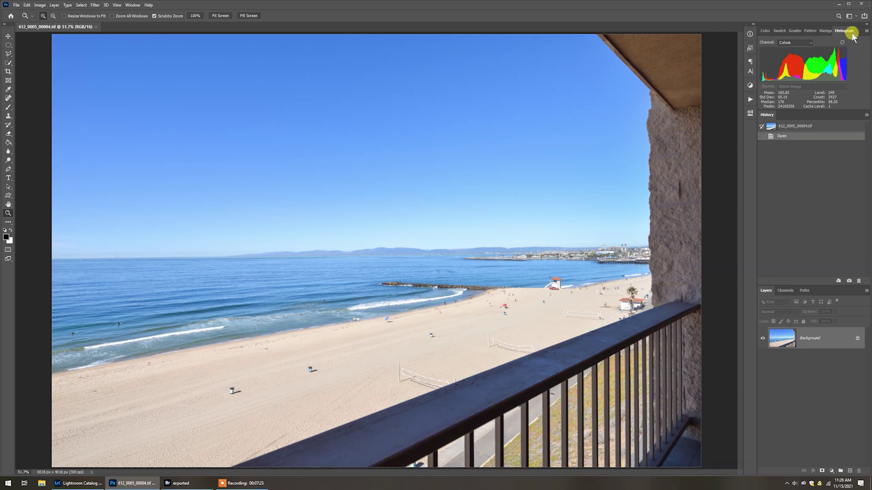
Step: Examine the photo's Luminosity histogram with uncached data, focusing on the brightest tones
click(797, 40)
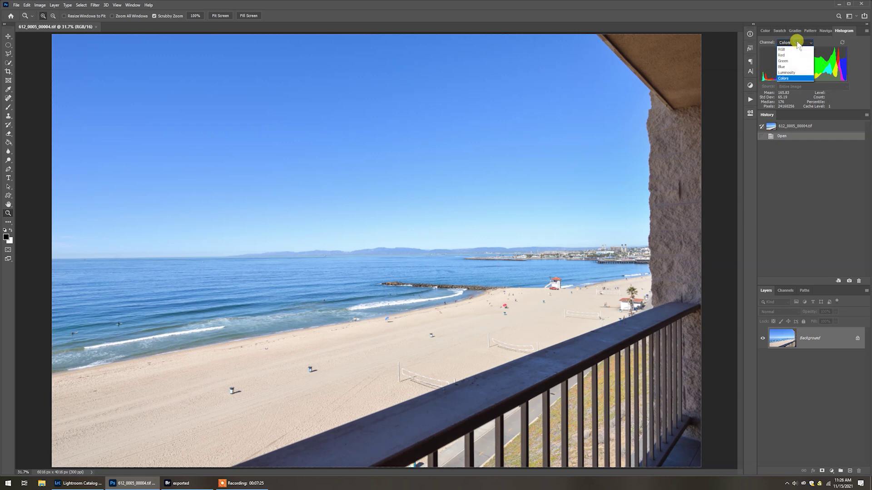
click(791, 70)
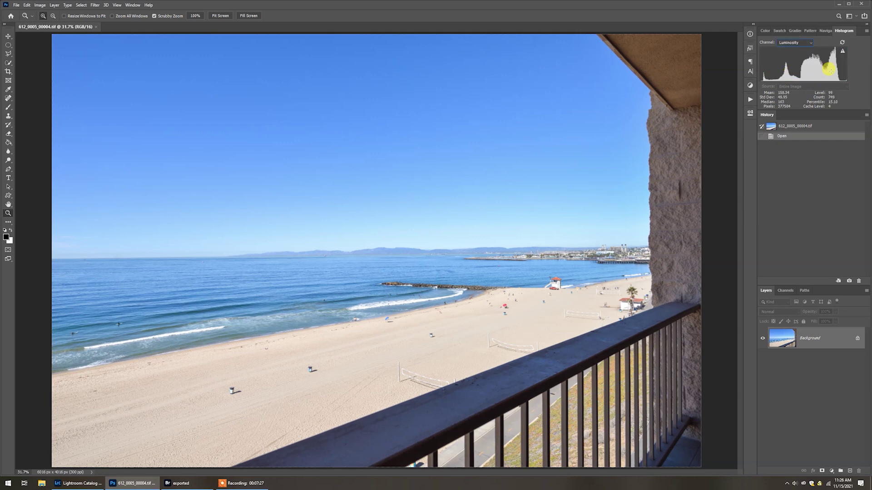
click(842, 52)
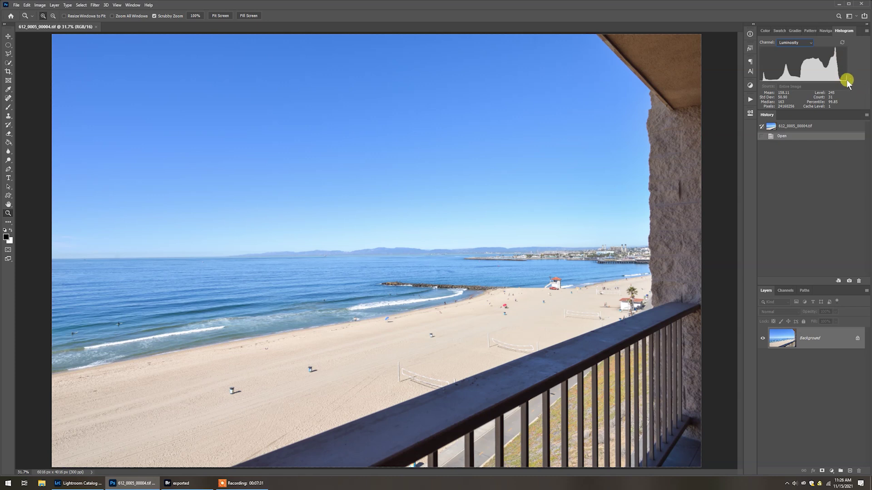
Step: Expand the histogram to All Channels View, set its main channel to RGB and refresh it with uncached data
click(867, 31)
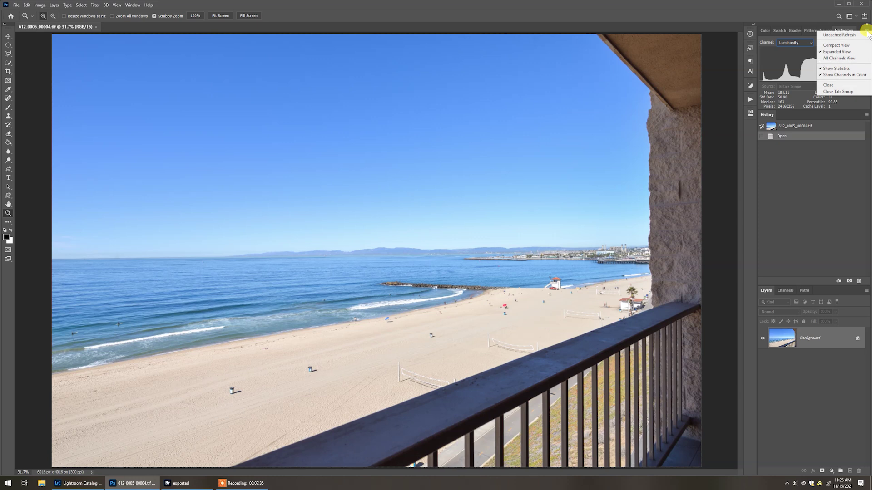
click(838, 59)
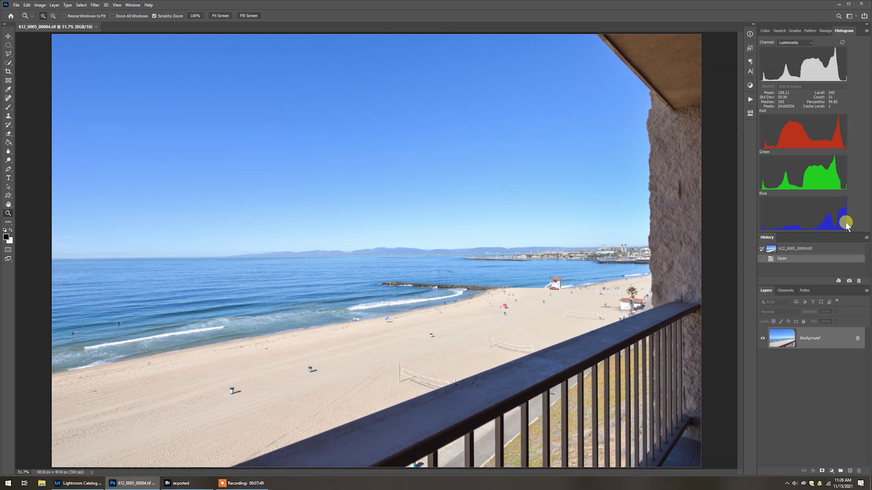
click(808, 42)
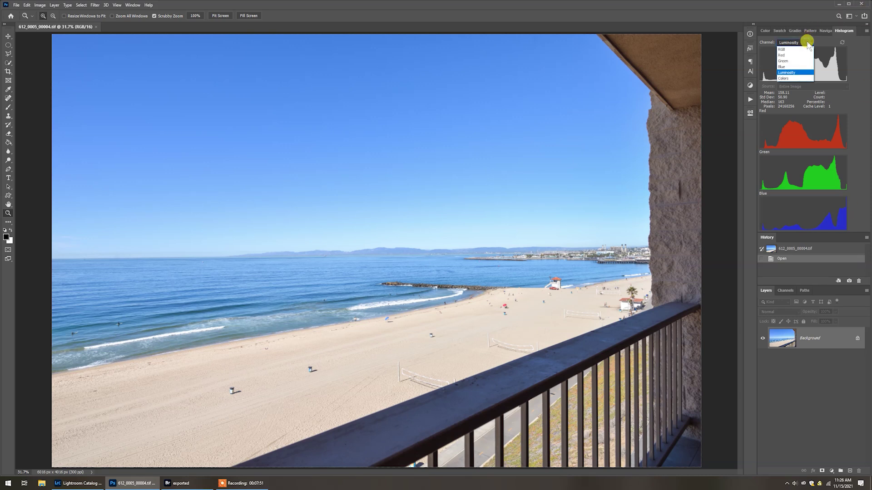
click(795, 48)
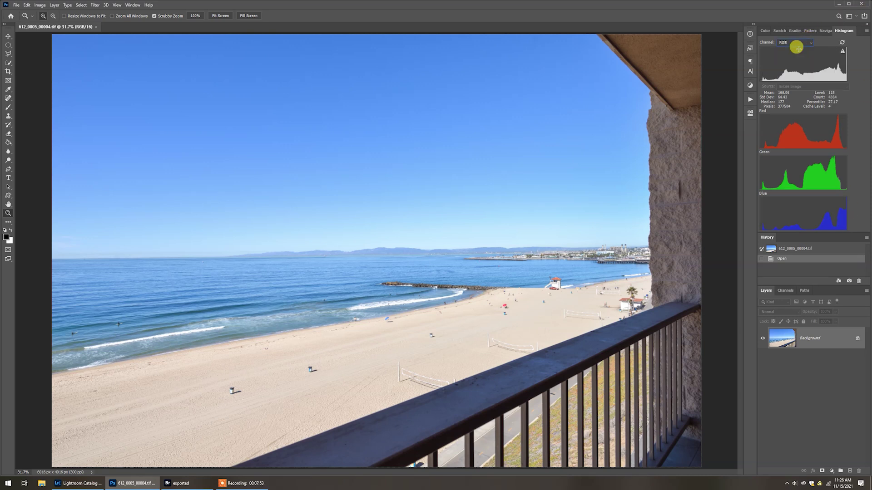
click(842, 50)
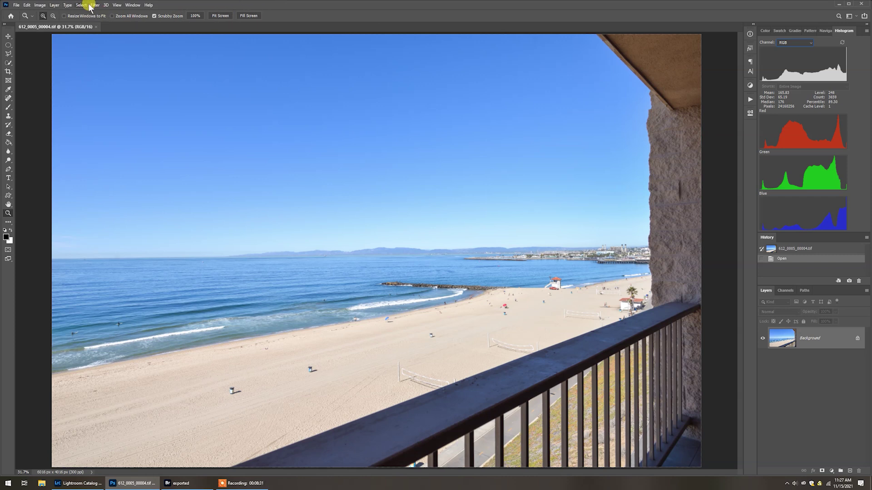
Step: Add a Brightness/Contrast adjustment layer above the photo, keeping the default name, Normal mode and 100% opacity
click(57, 6)
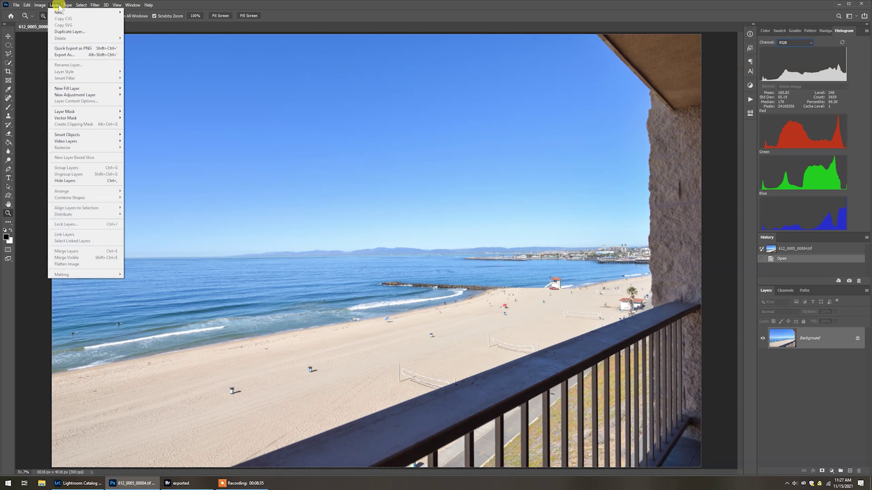
mouse_move(110, 96)
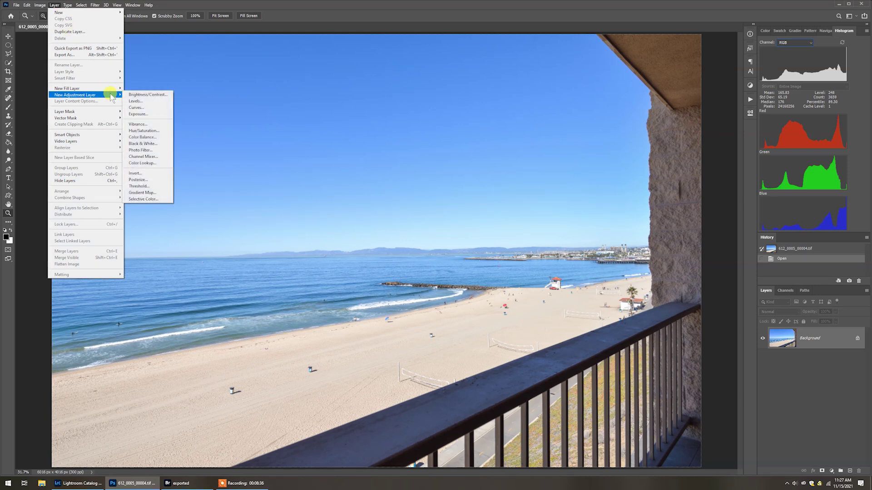
click(149, 96)
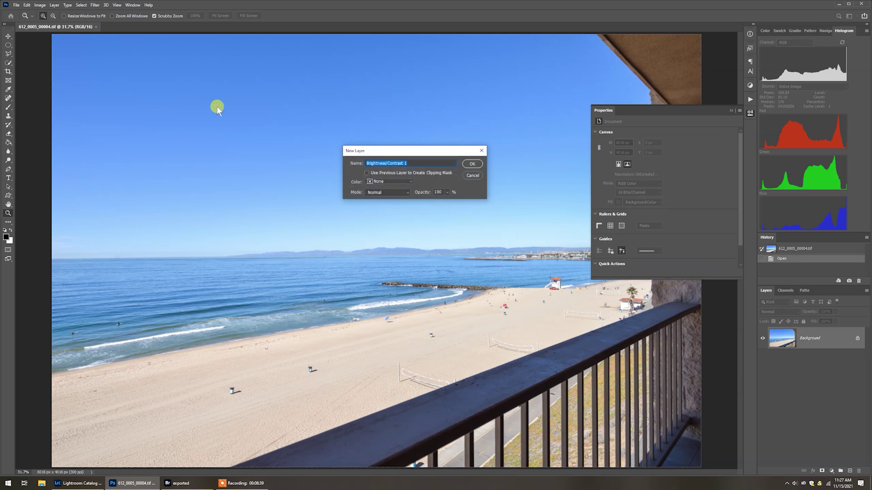
click(473, 164)
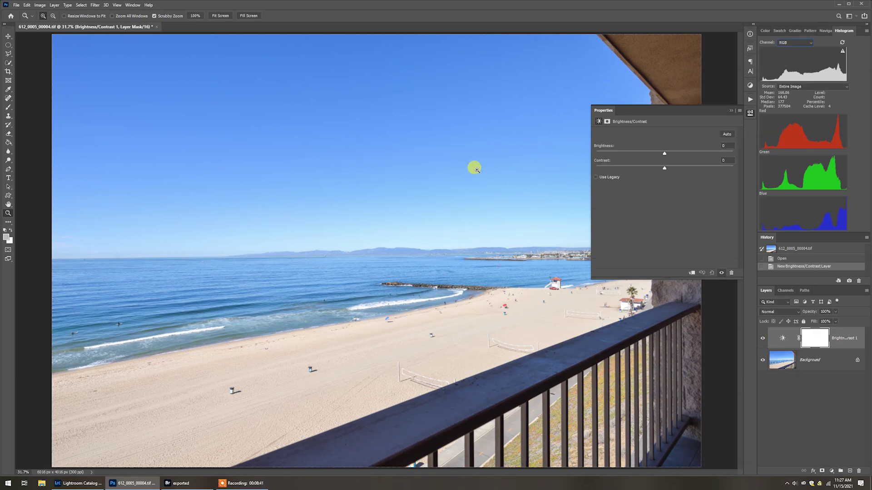
Step: Use Color Range to limit the Brightness/Contrast layer's mask to Highlights, with 0% fuzziness and a range of 255
click(818, 343)
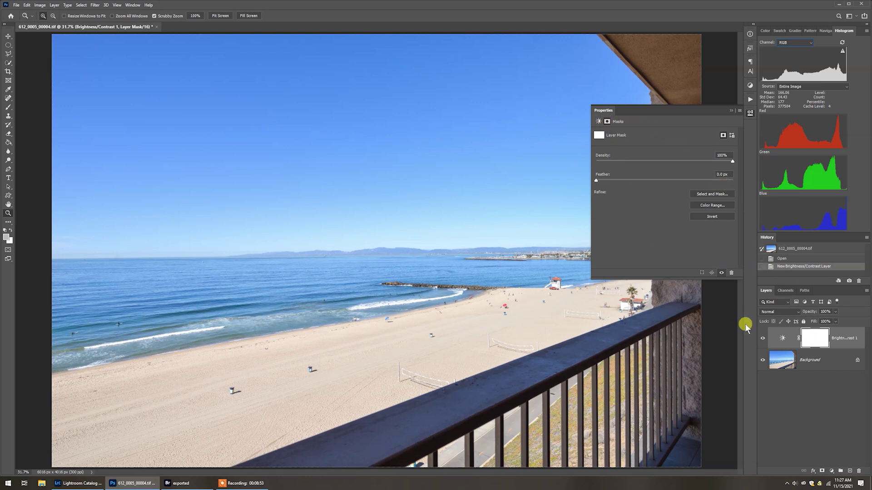
click(713, 205)
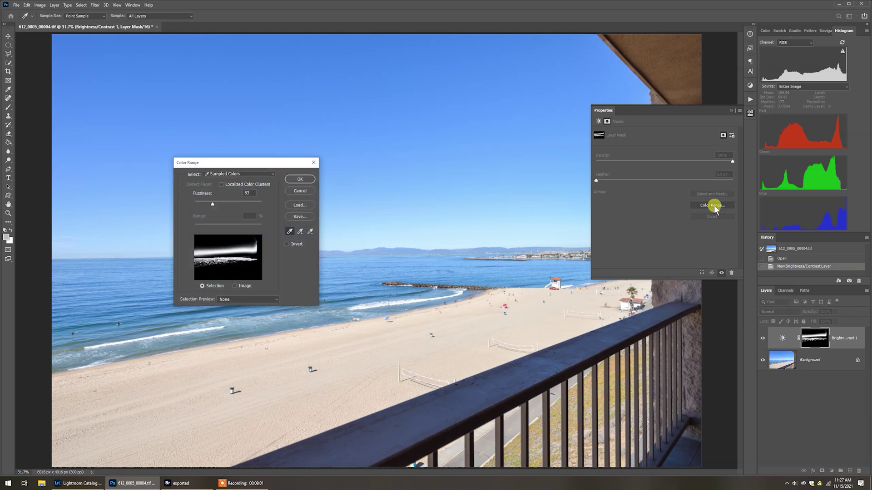
drag(212, 164, 297, 169)
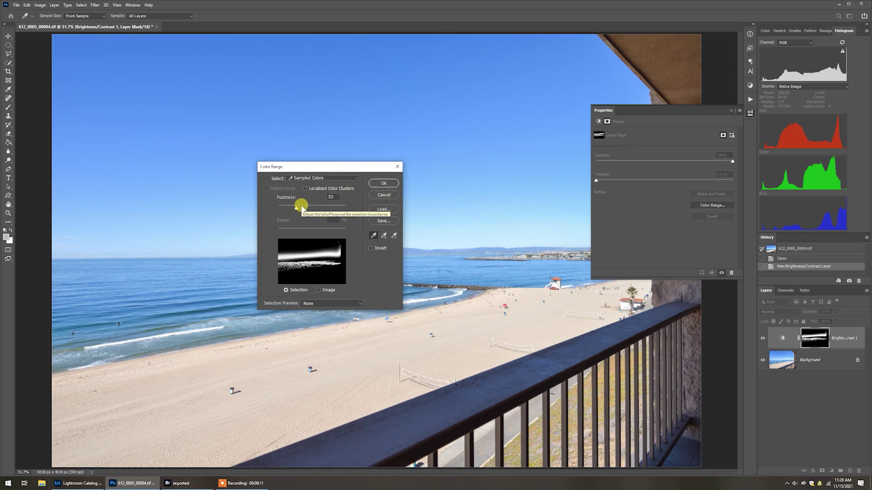
click(332, 180)
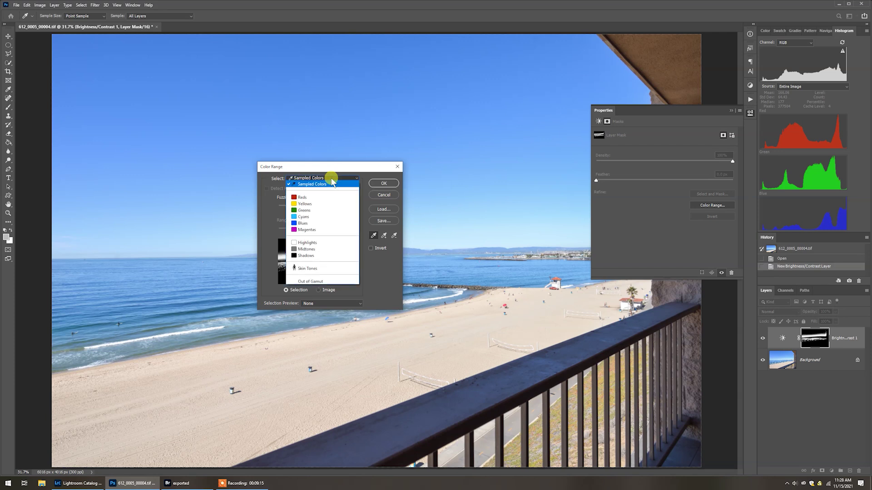
click(307, 243)
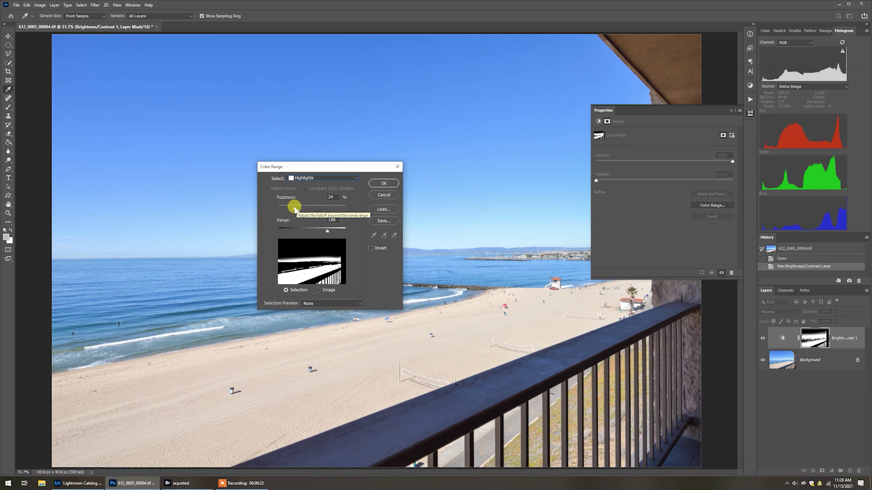
drag(294, 207, 275, 208)
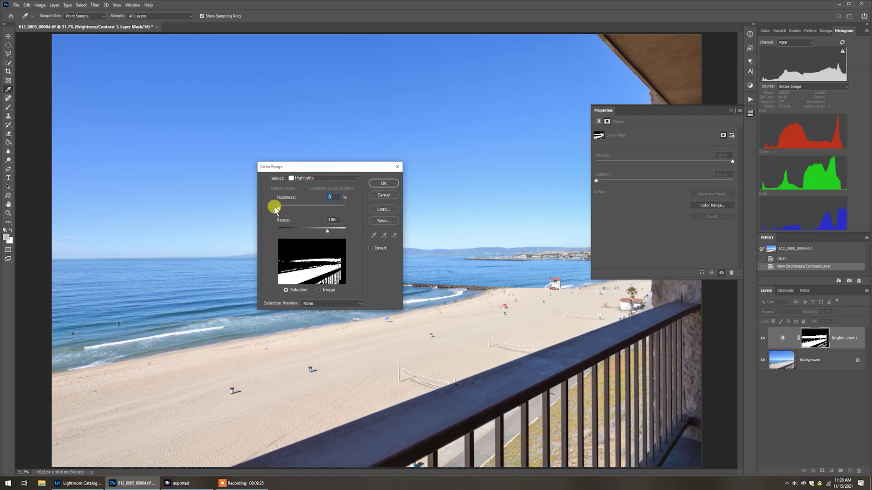
drag(325, 230, 351, 234)
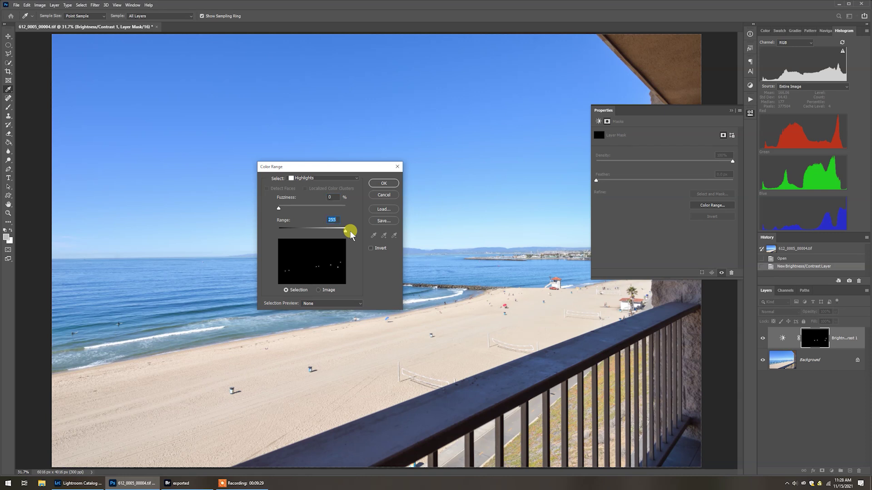
click(384, 183)
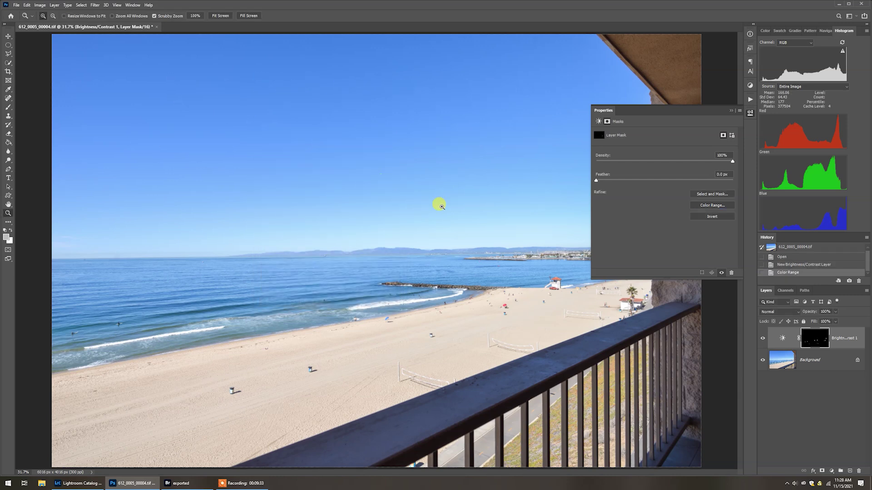
click(730, 110)
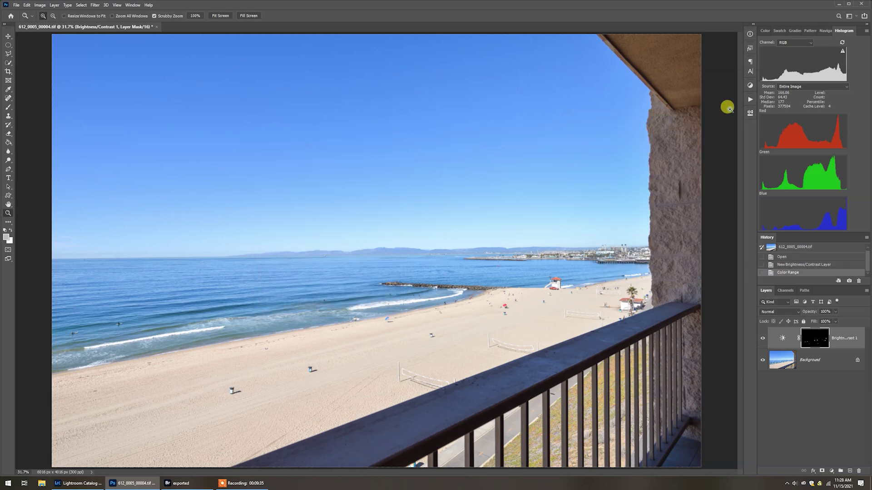
Step: Display only the Brightness/Contrast layer's mask by hiding the Red, Green and Blue channels
click(814, 343)
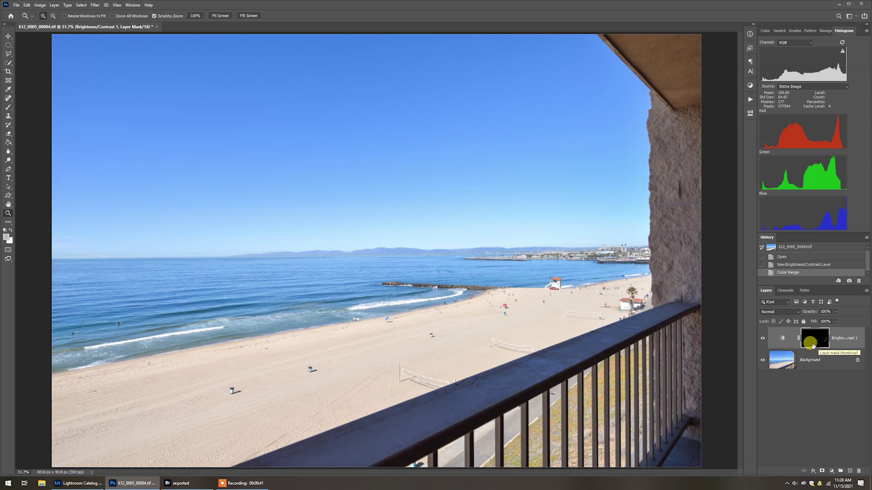
click(781, 295)
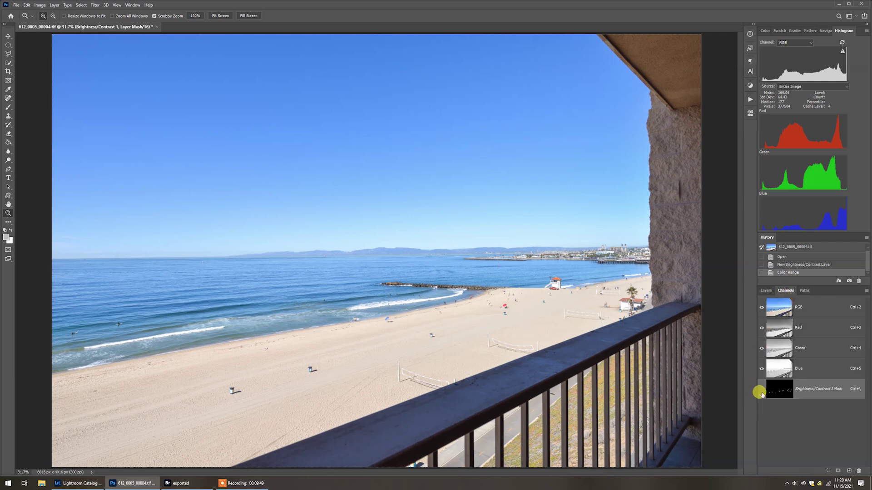
click(809, 391)
click(762, 389)
click(762, 369)
click(761, 348)
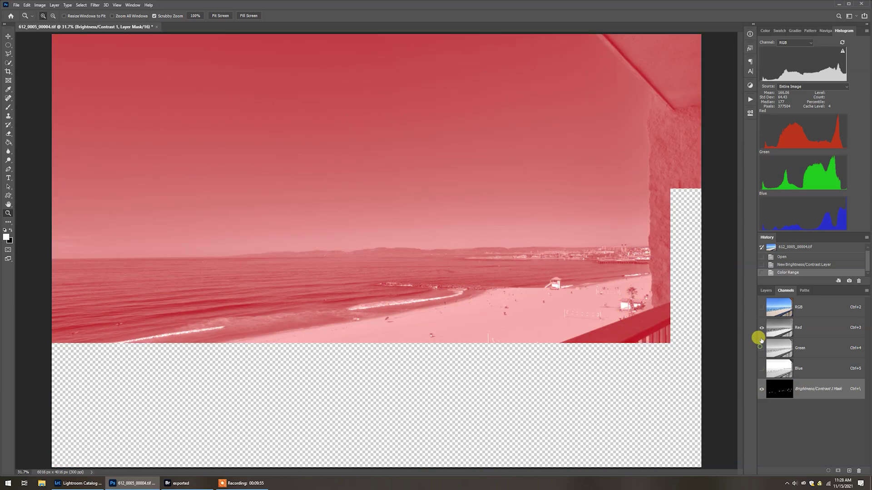
click(762, 328)
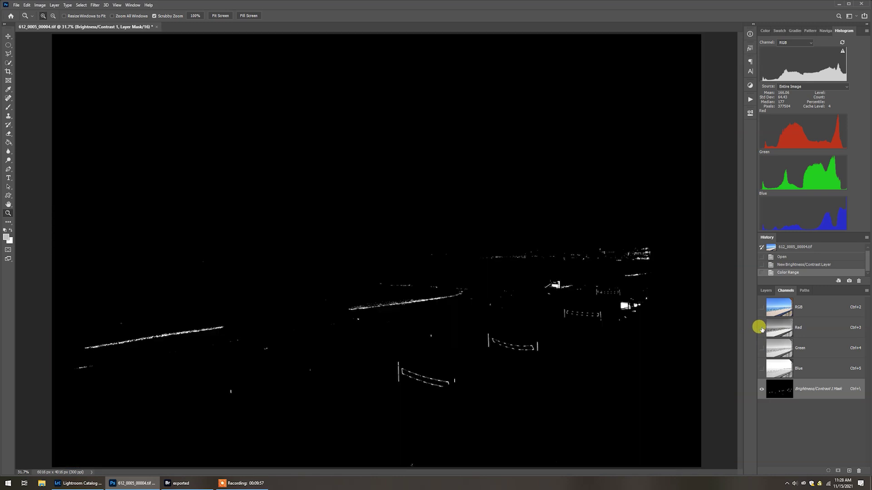
Step: Inspect the isolated mask up close around the shoreline and volleyball nets, and restore the full-color layer view
click(507, 333)
drag(364, 287, 366, 279)
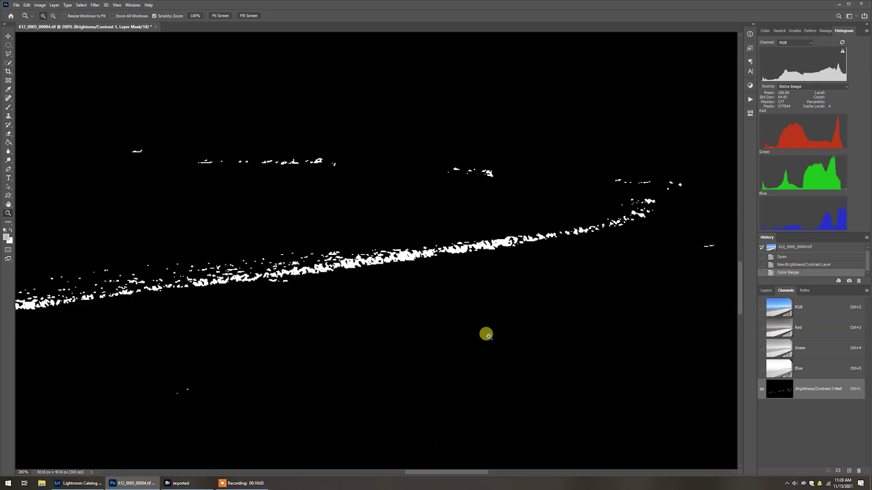
alt+click(486, 334)
alt+click(486, 335)
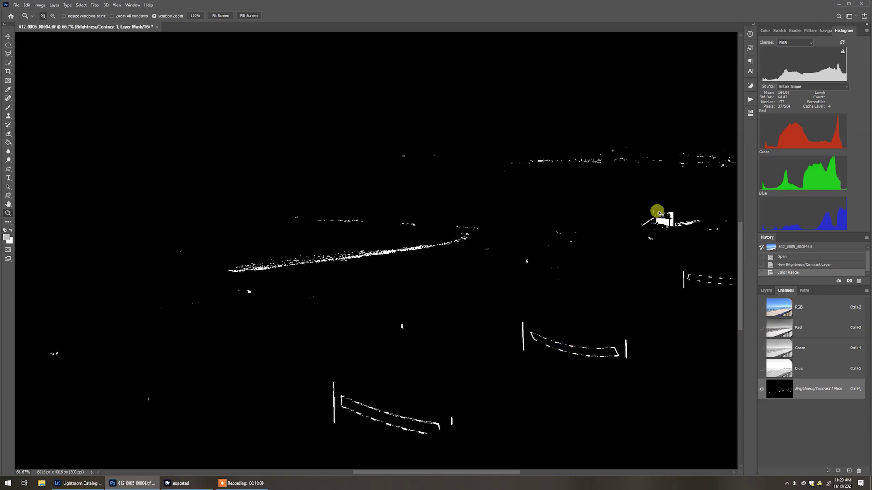
key(ctrl+0)
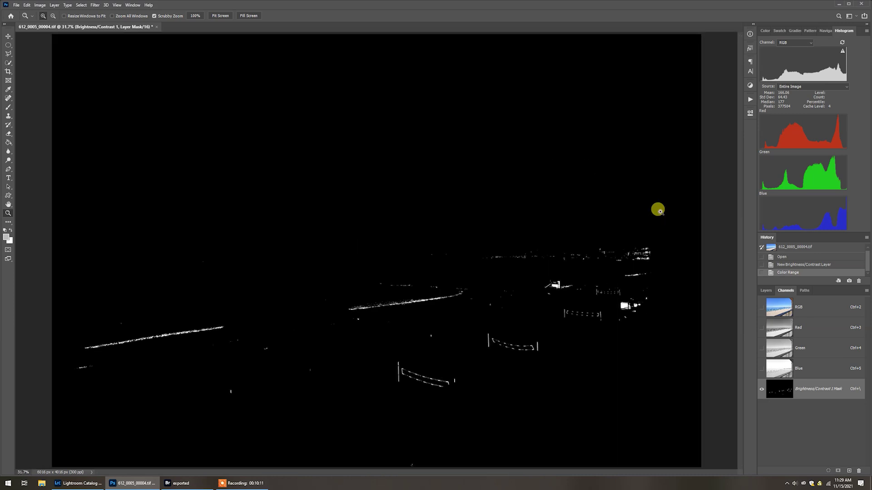
click(765, 291)
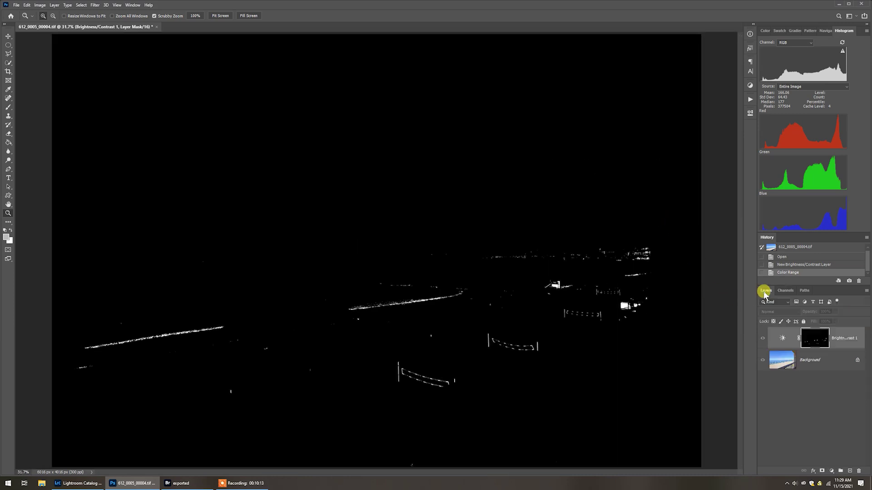
click(765, 341)
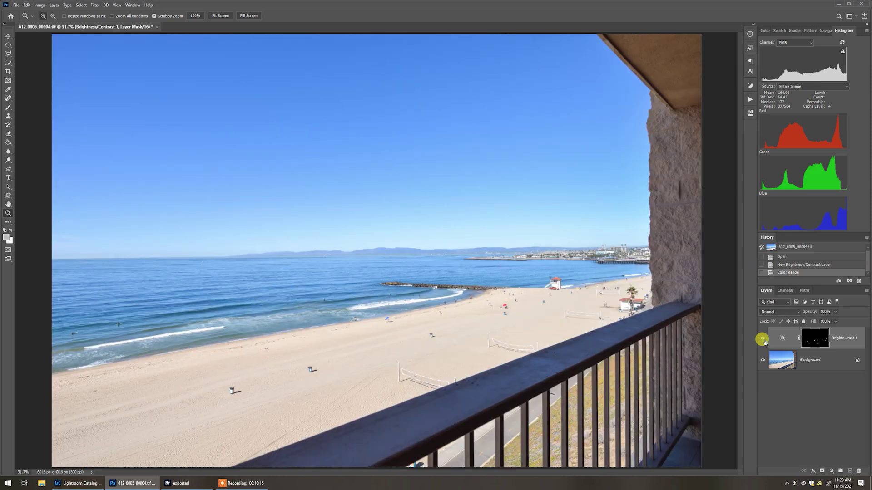
Step: Compare the highlight mask with the clipping overlay in Lightroom Classic, and return to Photoshop
click(818, 341)
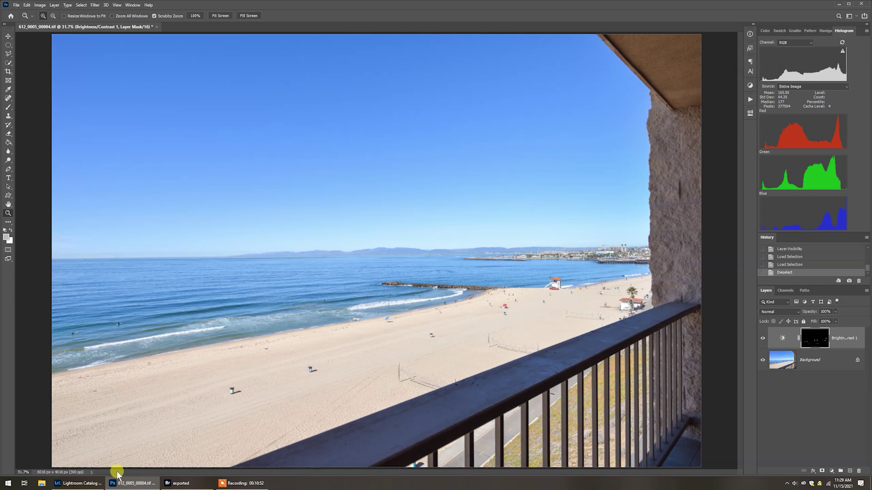
click(85, 484)
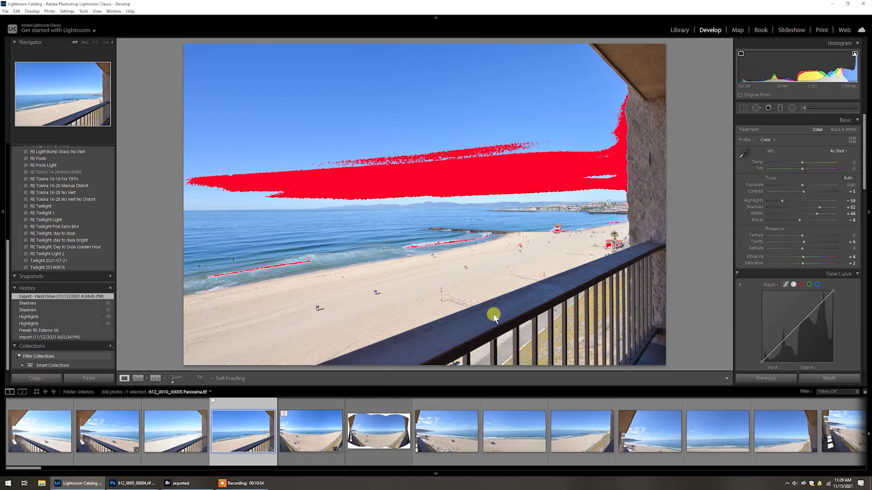
click(132, 484)
Step: Hide the Brightness/Contrast layer and duplicate the Background layer
click(763, 338)
click(780, 361)
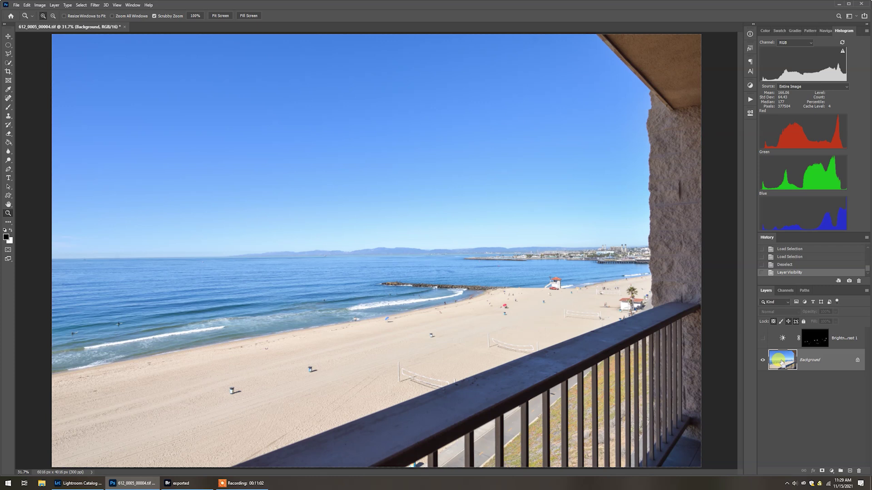
key(ctrl+j)
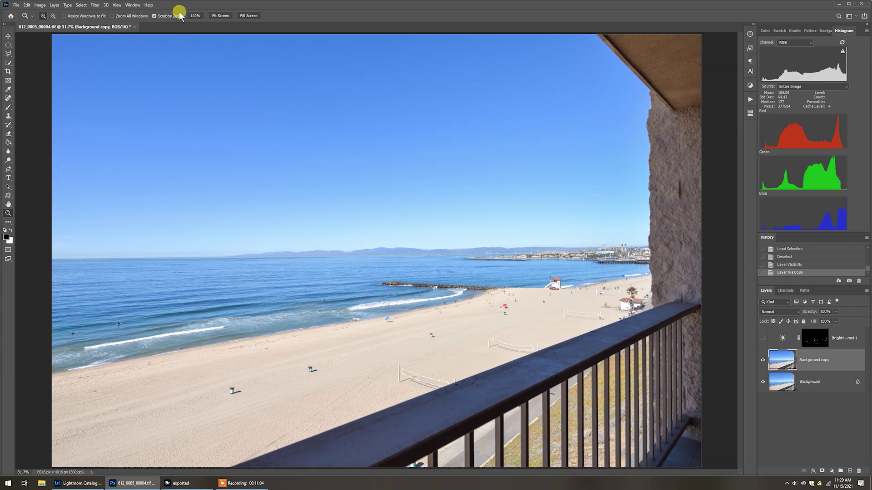
Step: Apply the Camera Raw Filter to the Background copy with Highlights set to -93
click(94, 5)
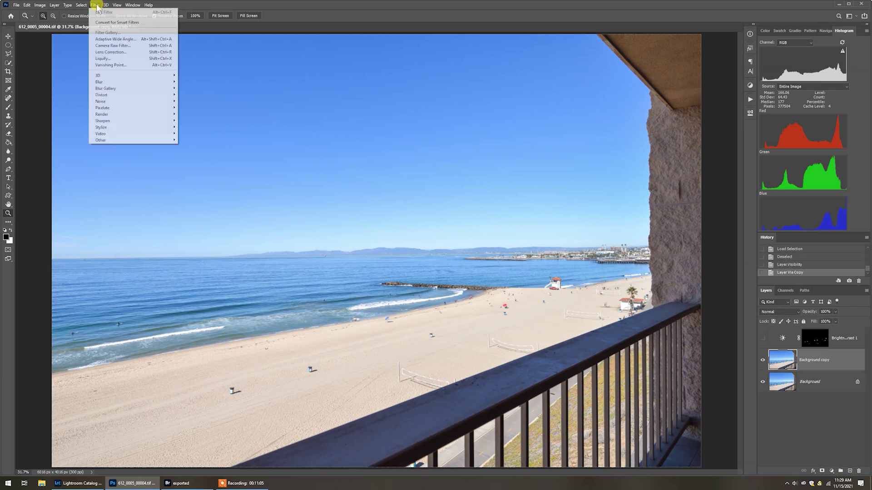
click(108, 46)
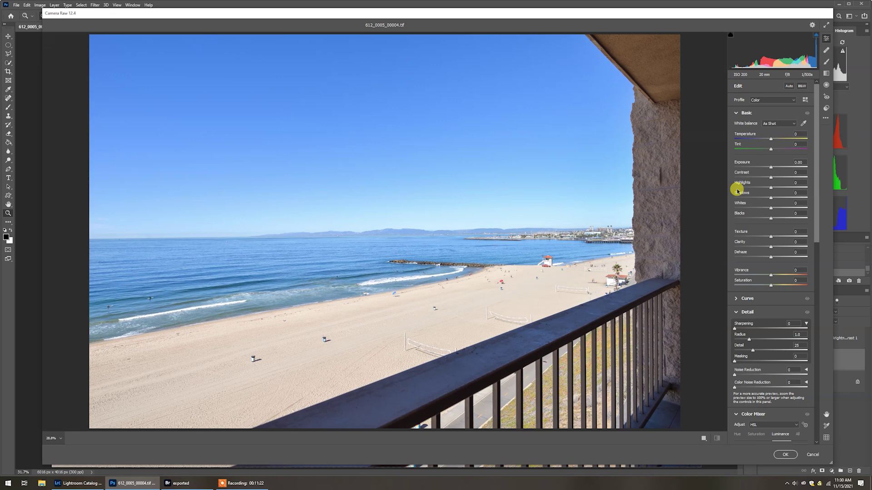
text(-93)
key(Return)
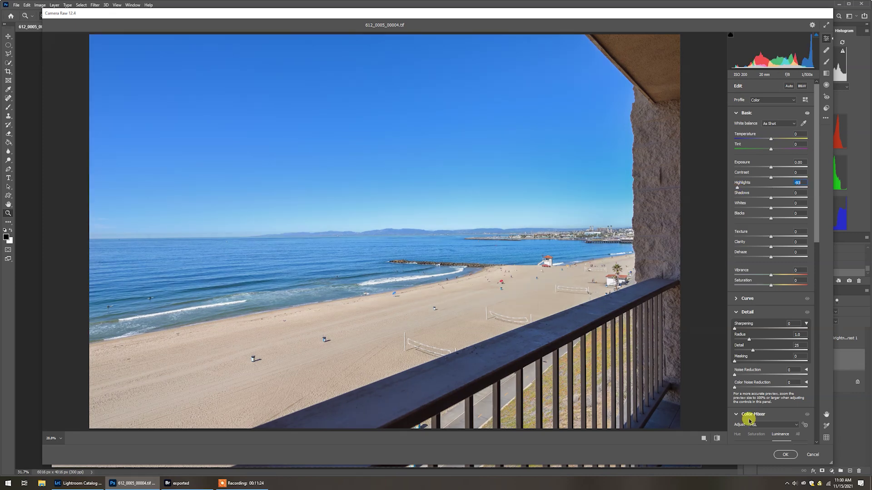
click(784, 454)
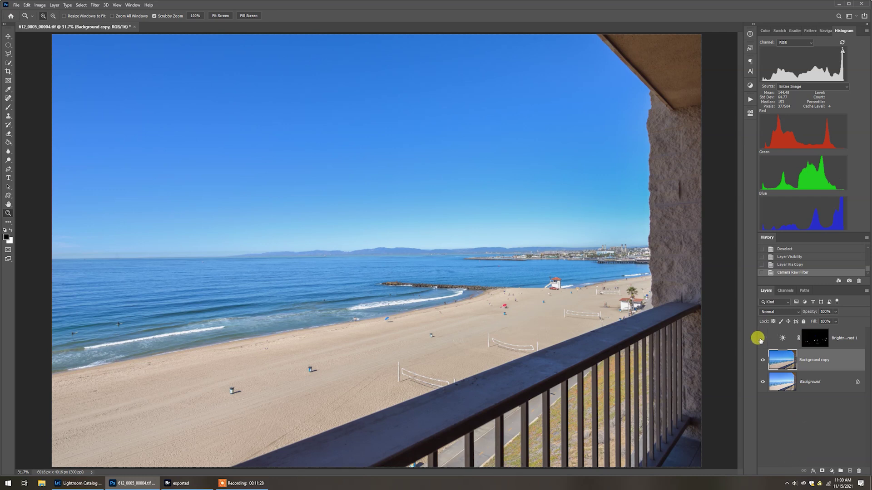
Step: Load the Brightness/Contrast layer's mask as a selection and use it to add a layer mask to the Background copy
click(814, 338)
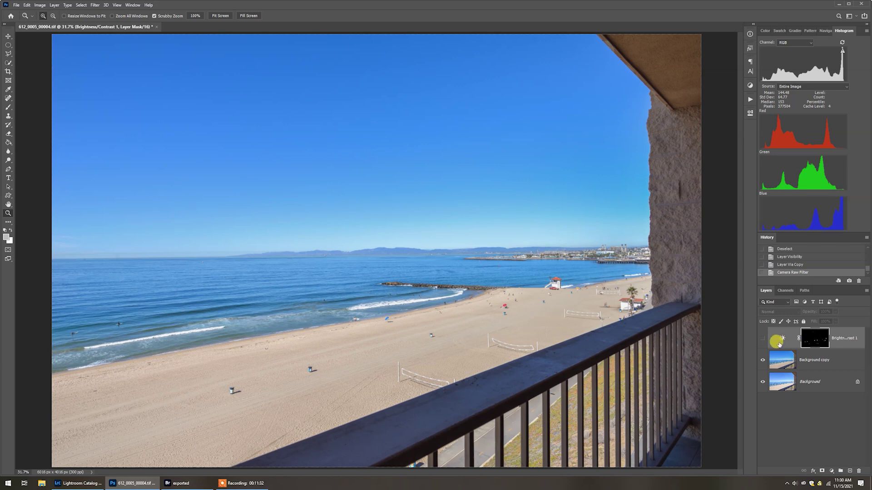
ctrl+click(815, 340)
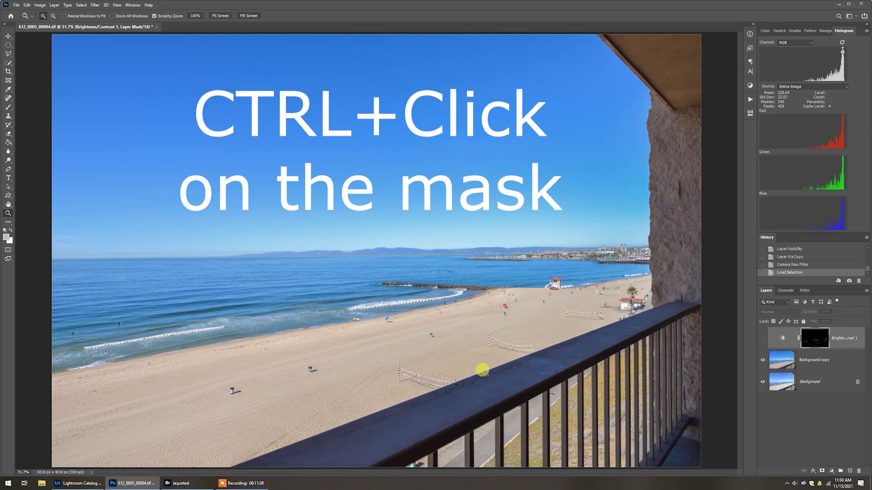
click(787, 363)
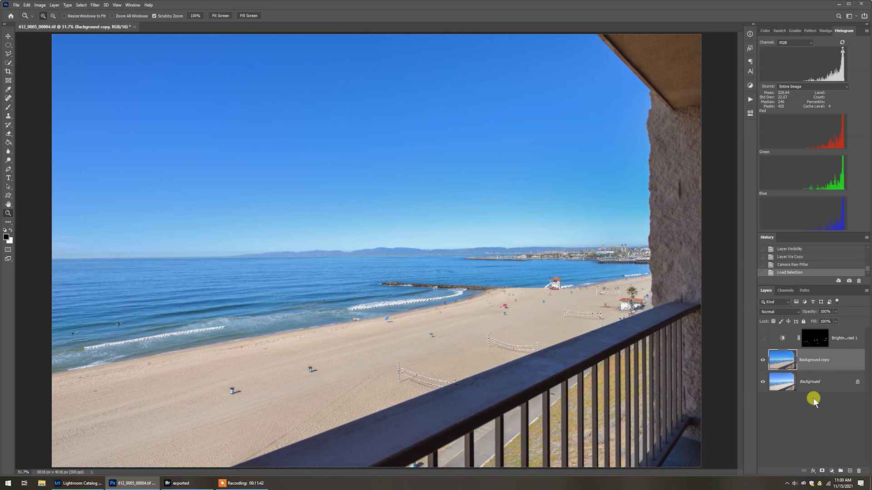
click(822, 473)
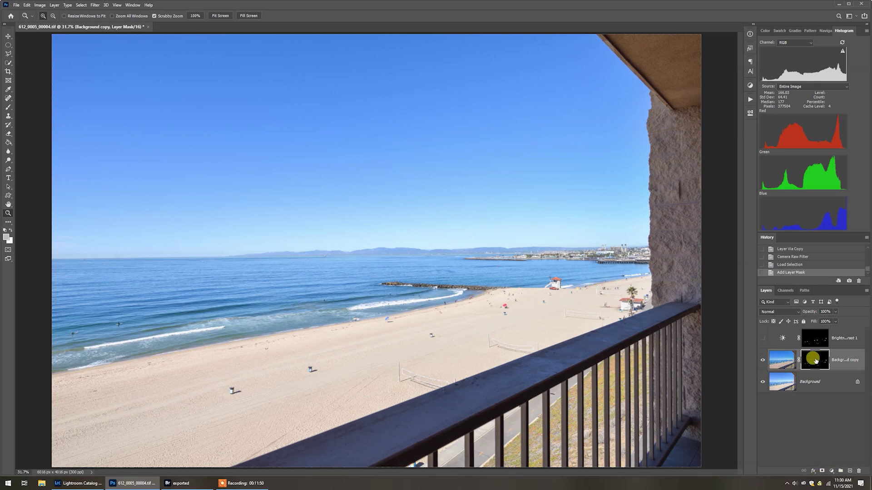
Step: Compare the photo with and without the masked Background copy up close around the volleyball nets and lifeguard tower
click(419, 375)
click(418, 375)
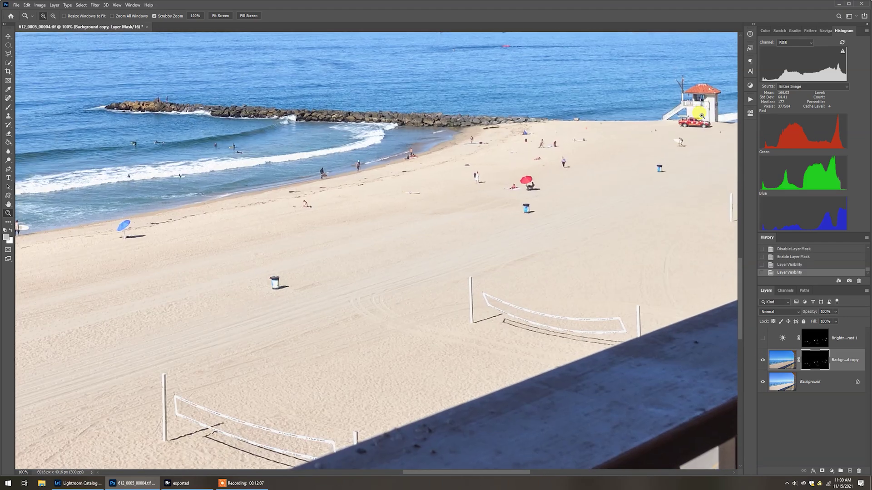
click(698, 117)
drag(698, 117, 524, 147)
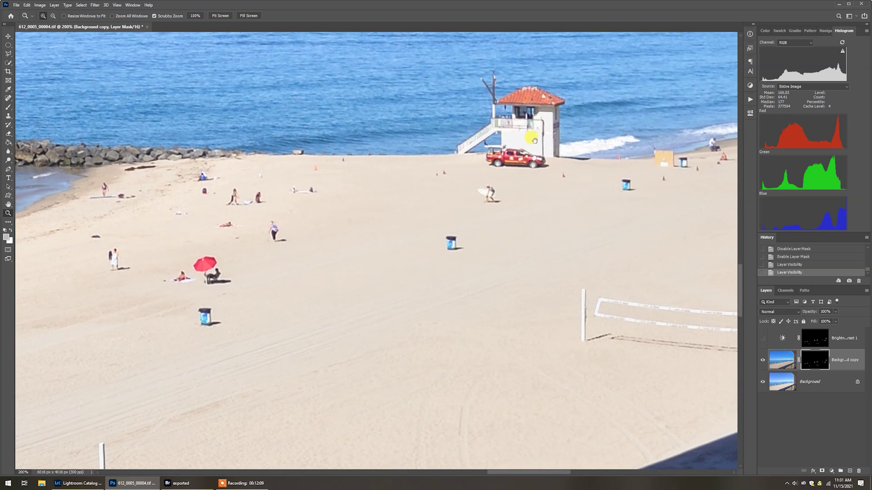
click(763, 361)
click(763, 360)
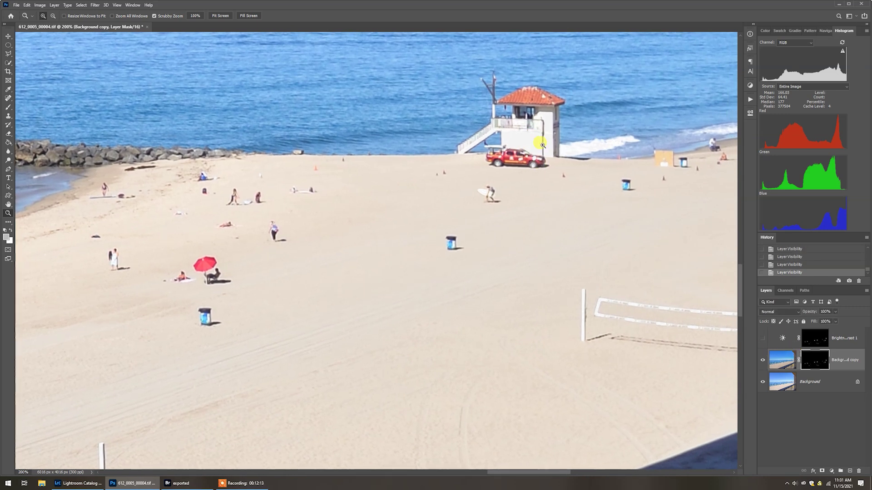
click(763, 360)
click(763, 360)
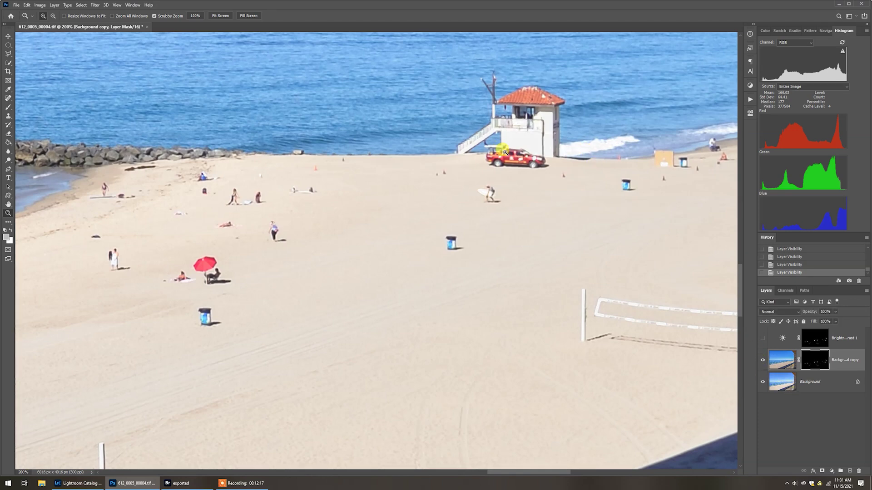
key(ctrl+0)
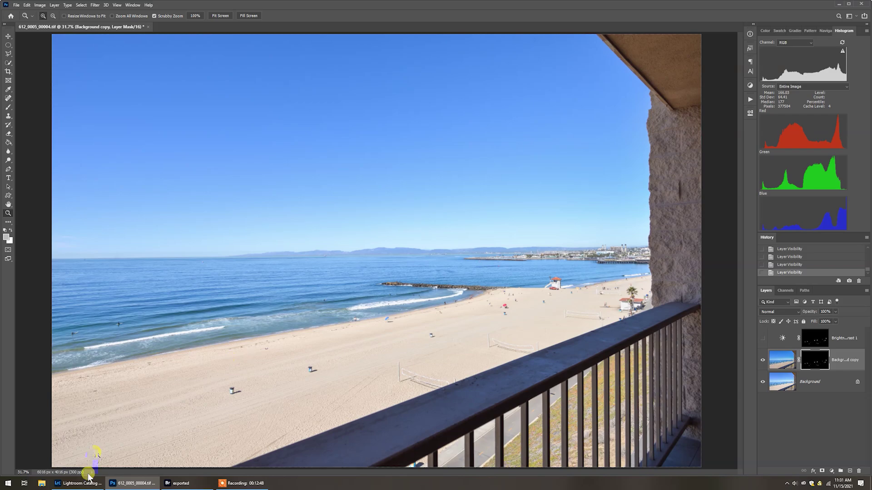
Step: Switch to Bridge and check the selected beach JPEG ending in -05 for highlight clipping in Camera Raw, leaving without applying changes
click(78, 484)
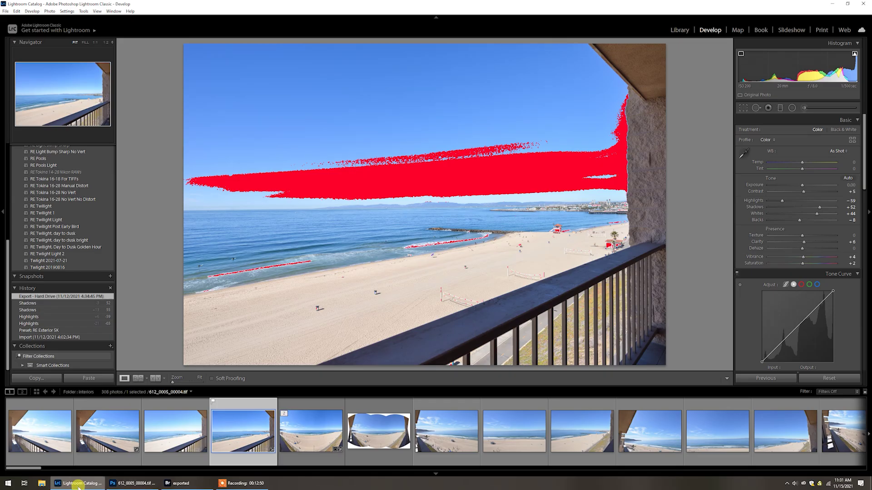
click(170, 485)
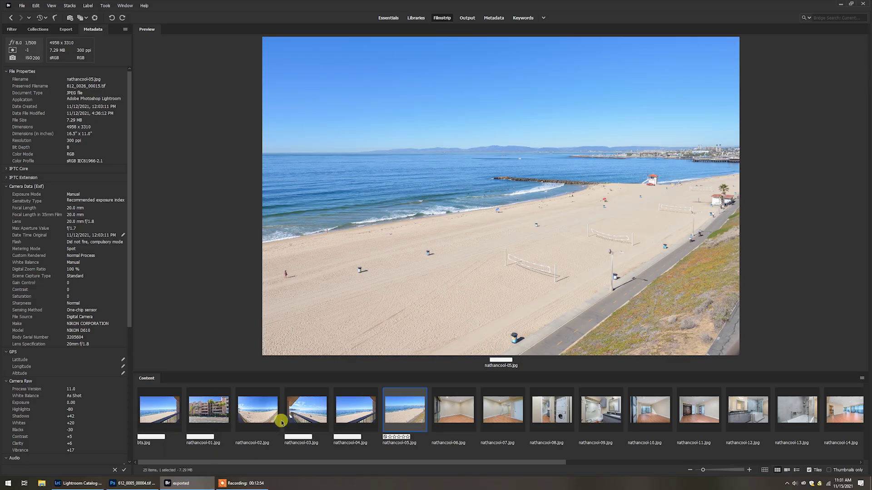
right_click(408, 411)
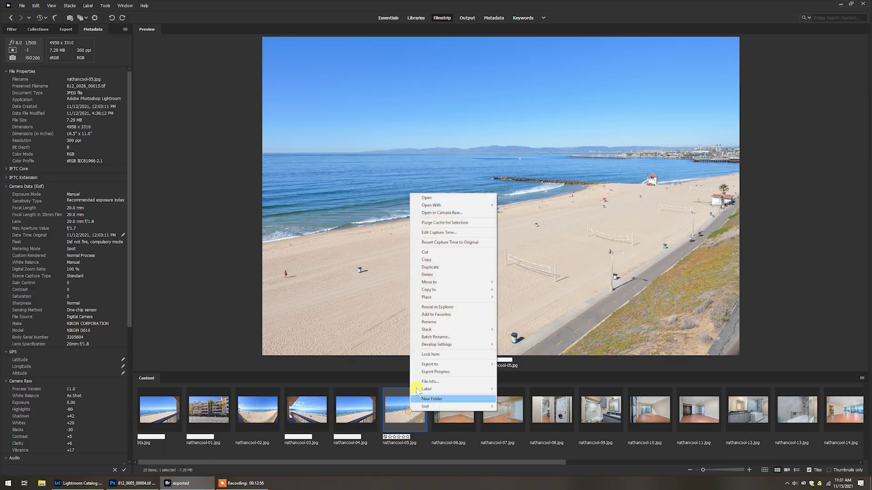
click(449, 214)
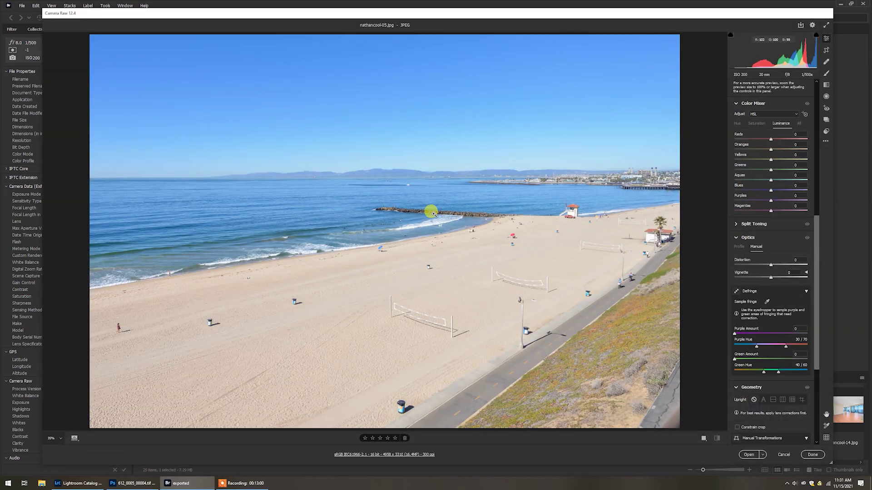
key(o)
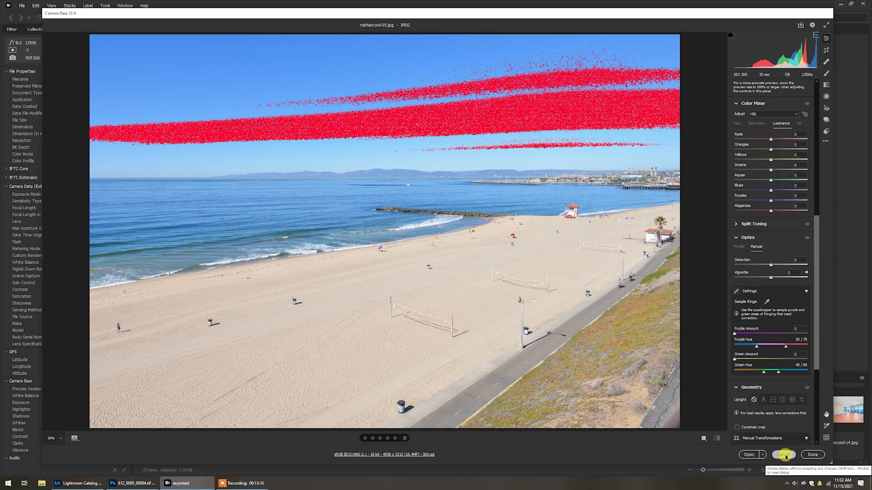
click(784, 455)
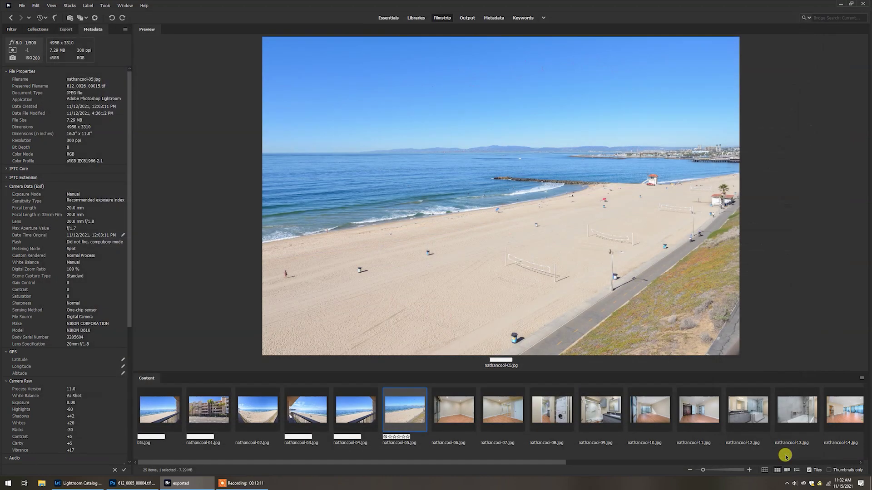
Step: Switch to Photoshop and inspect the Background layer's highlight clipping in the Camera Raw Filter, cancelling without changes
click(124, 486)
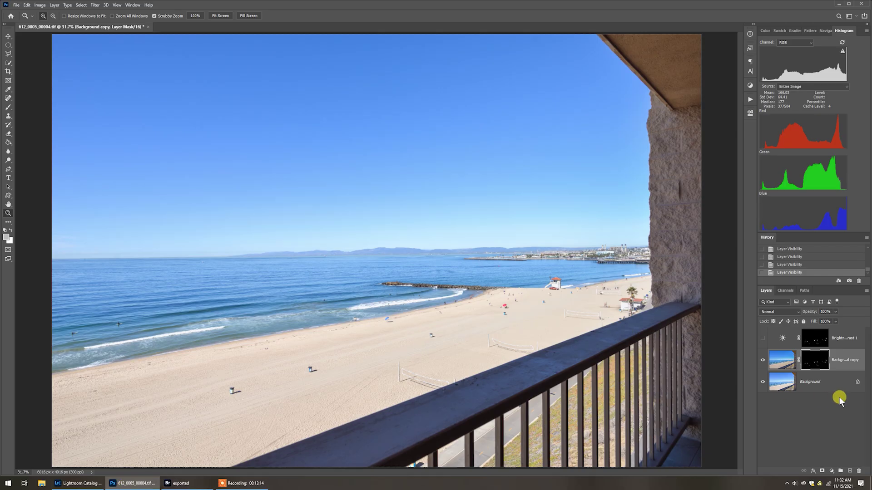
click(778, 383)
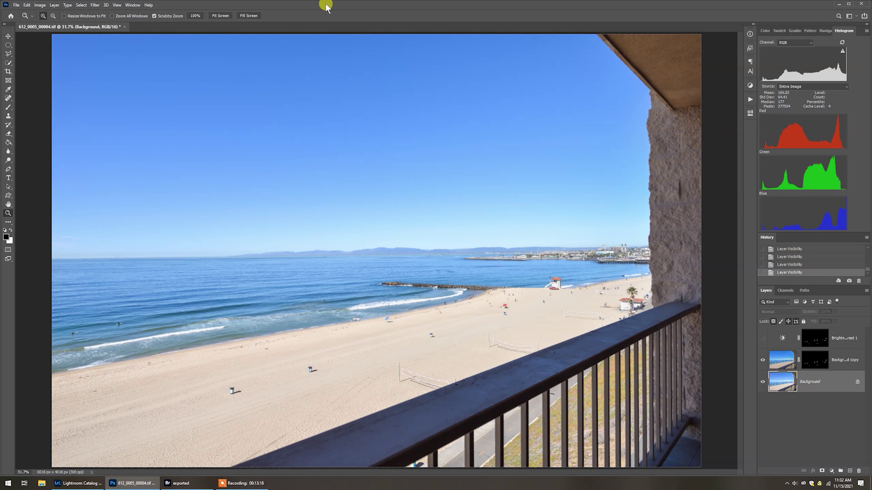
click(94, 5)
click(110, 45)
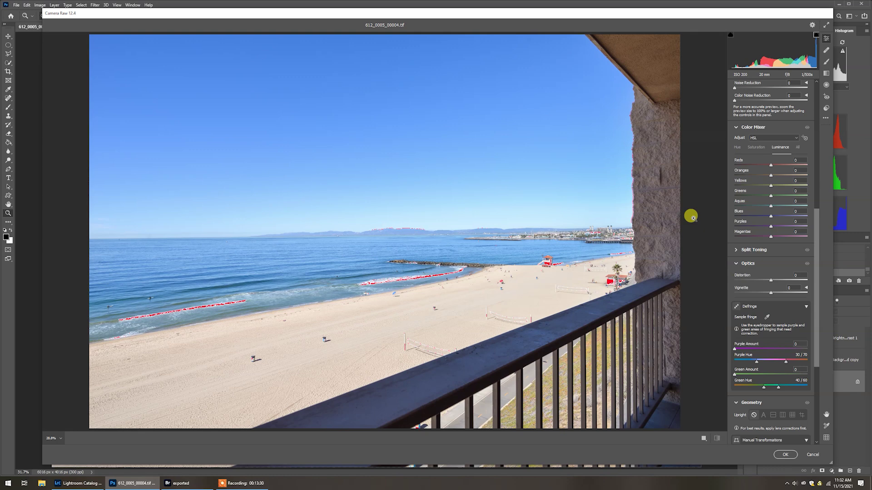
click(812, 454)
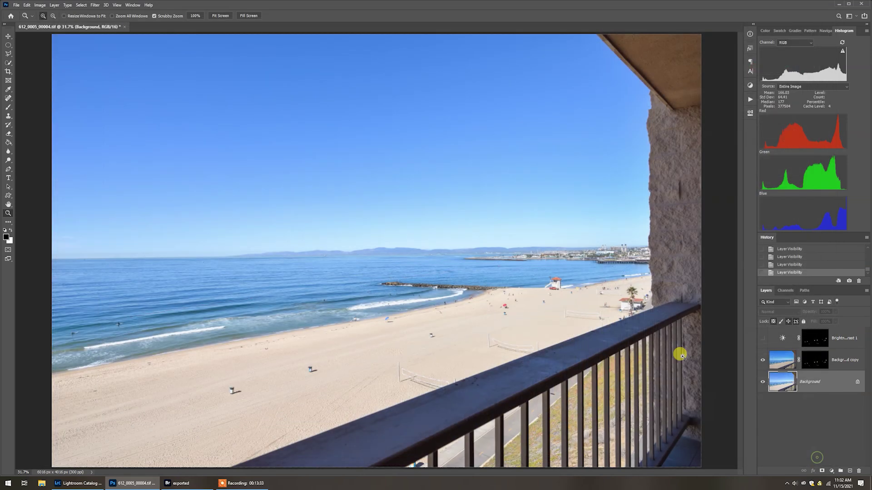
Step: Review the RGB working space in Photoshop's Color Settings and close them without changes, returning to the Zoom tool
click(28, 5)
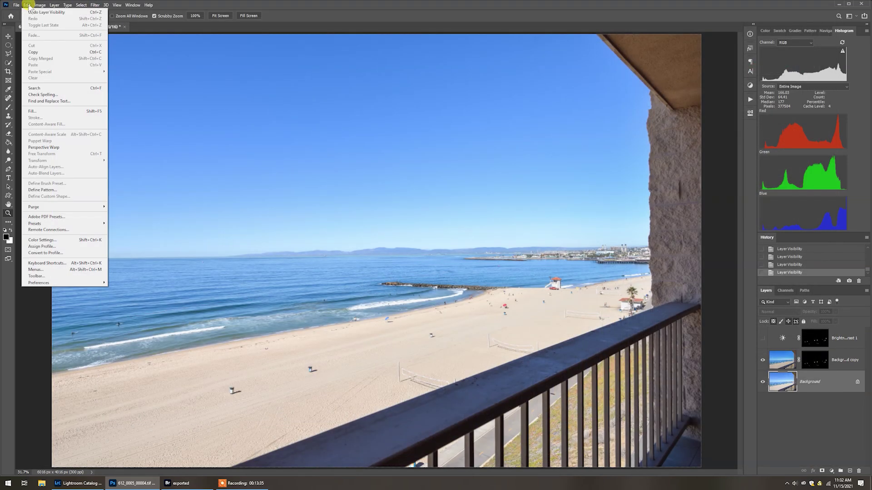
click(50, 238)
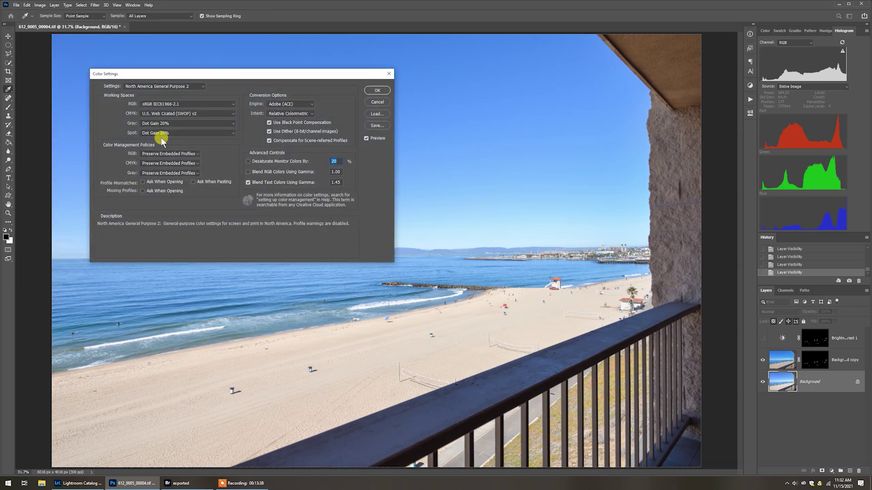
drag(182, 75, 296, 87)
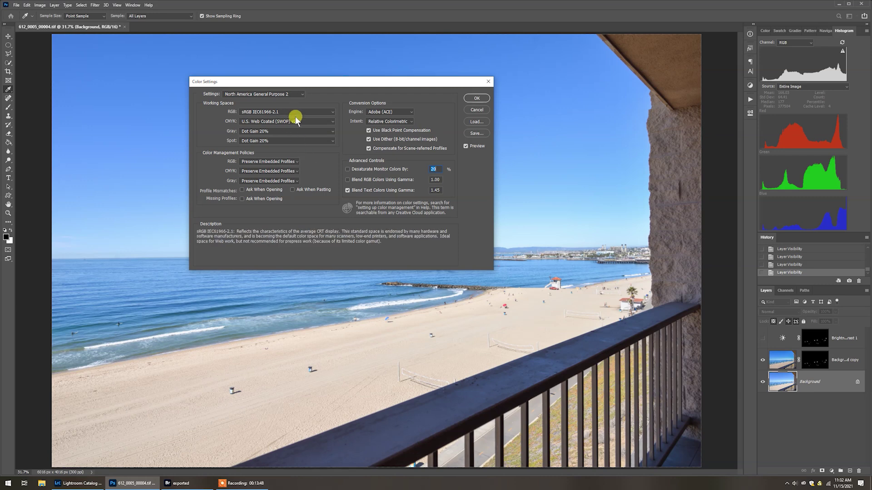
click(475, 111)
key(z)
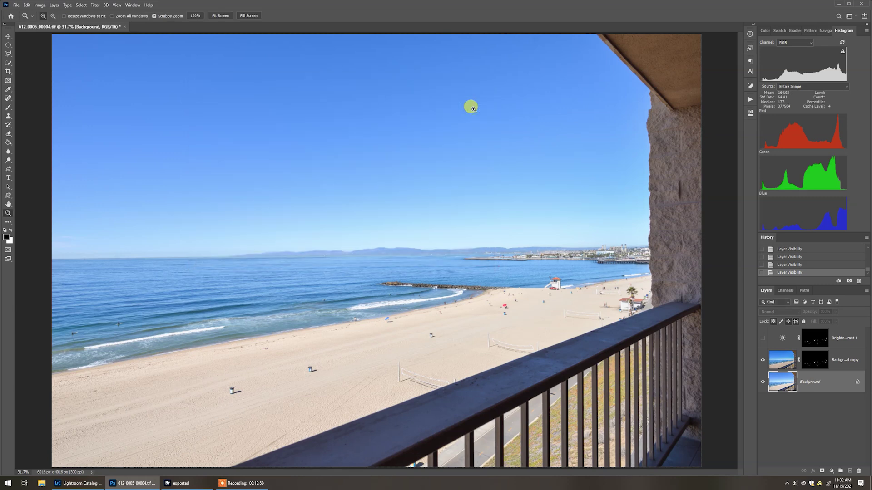